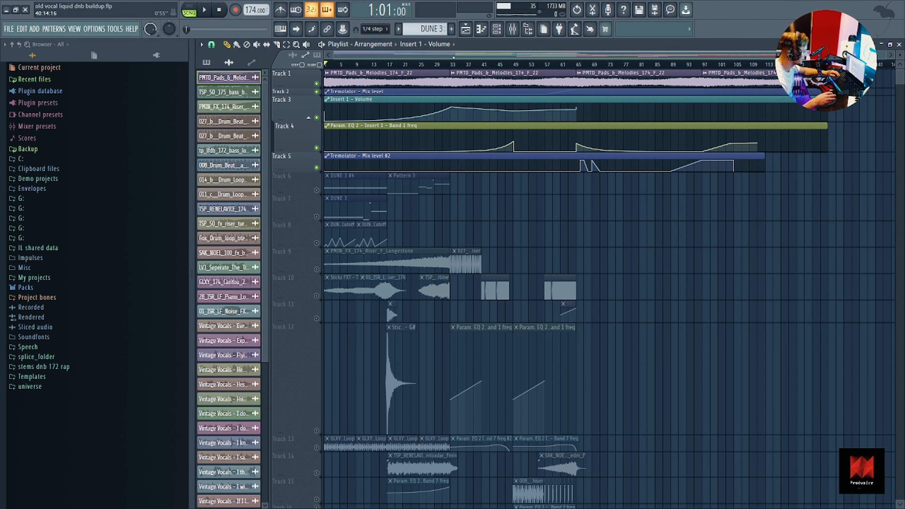
Step: Play the arrangement and inspect the Fruity parametric EQ 2 on Insert 1 in the mixer, then stop playback in the playlist
key("space")
left_click(513, 33)
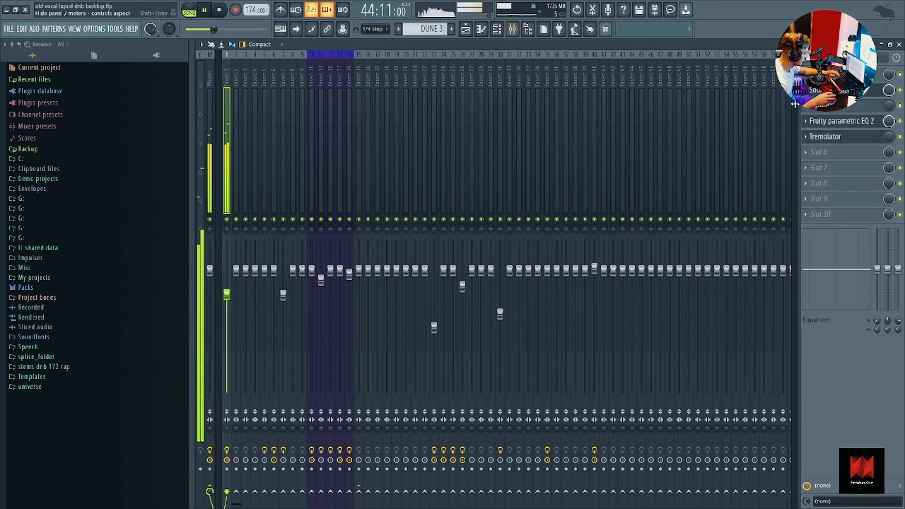
left_click(842, 121)
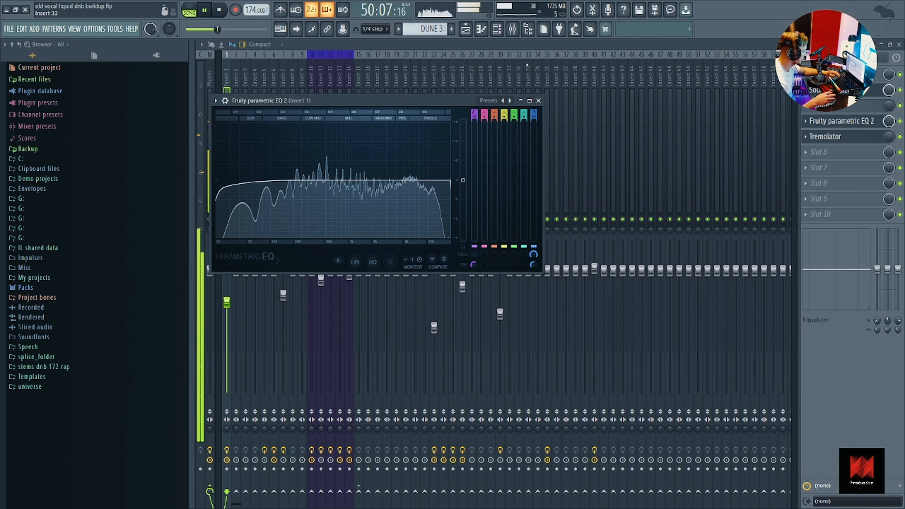
left_click(465, 28)
key("space")
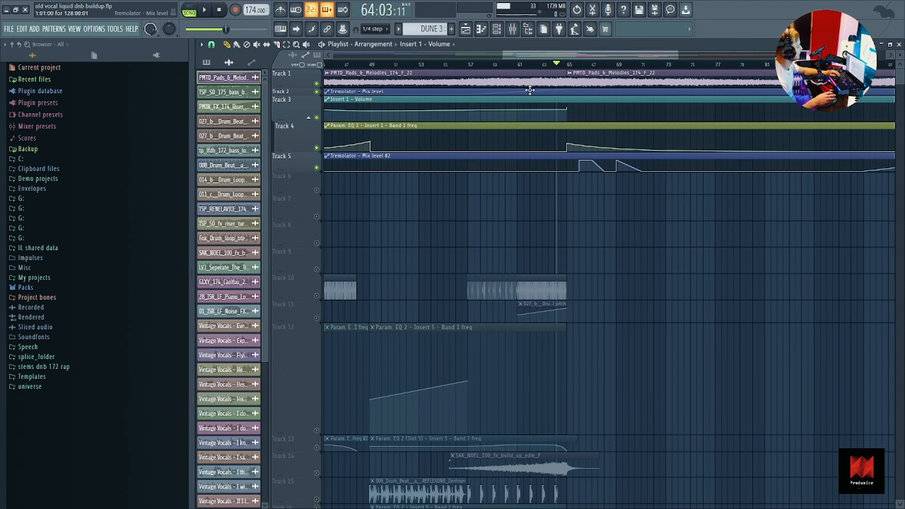
Step: Play the passage around bar 65 to hear the EQ and Tremolator automation, and check Insert 1 in the mixer
scroll(576, 116, "down", 2)
scroll(578, 115, "up", 2)
scroll(493, 73, "up", 1)
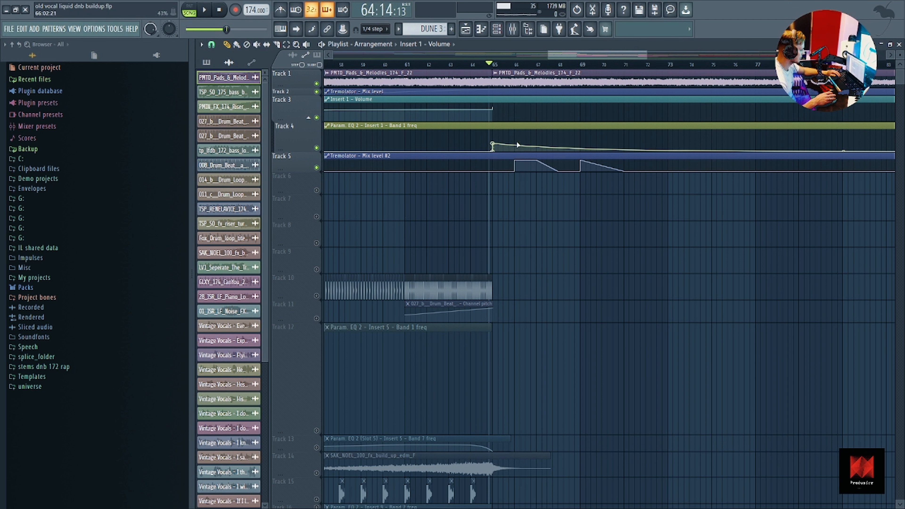
key("space")
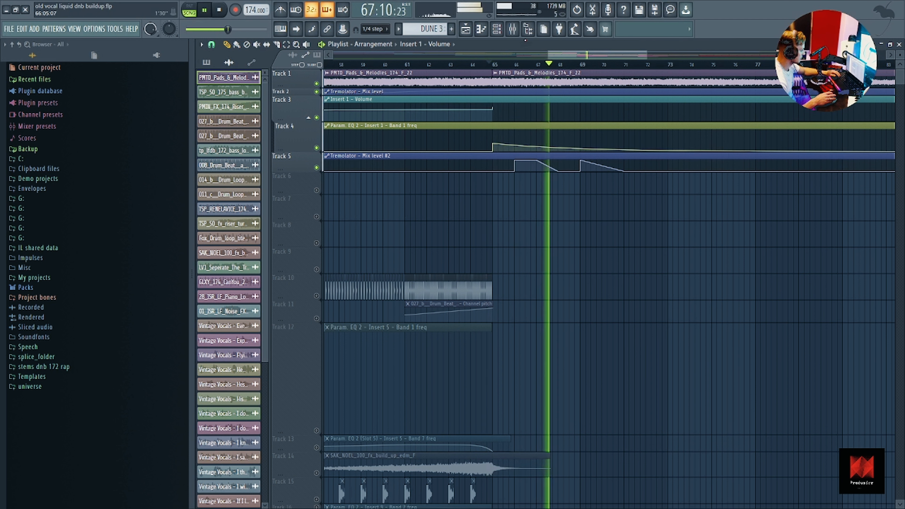
key("space")
left_click(512, 29)
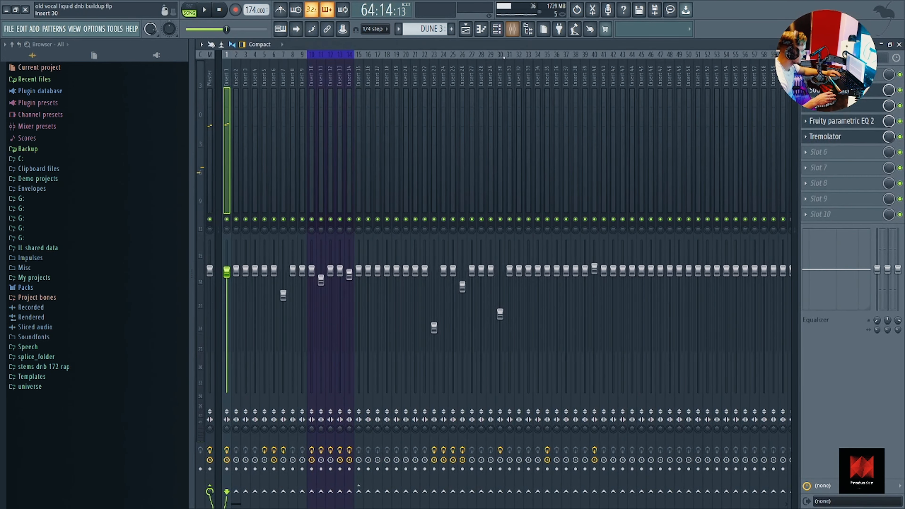
left_click(465, 29)
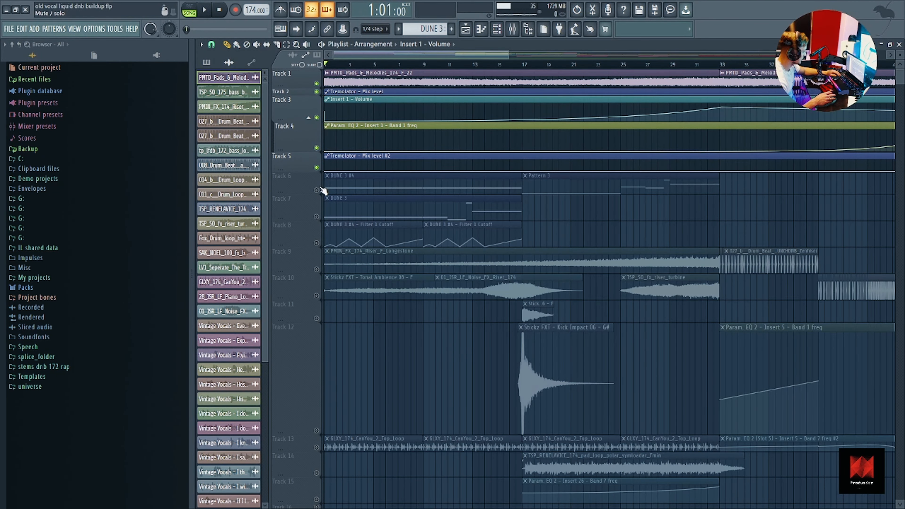
Step: Solo Track 6, play it from the start and inspect the DUNE 3 #4 pattern in the piano roll
right_click(317, 190)
scroll(321, 188, "down", 3)
scroll(281, 96, "up", 2)
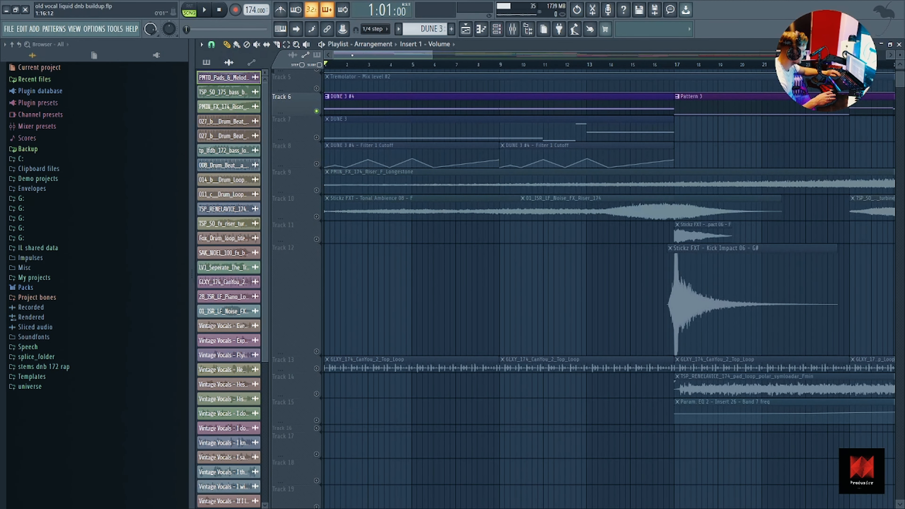
key("space")
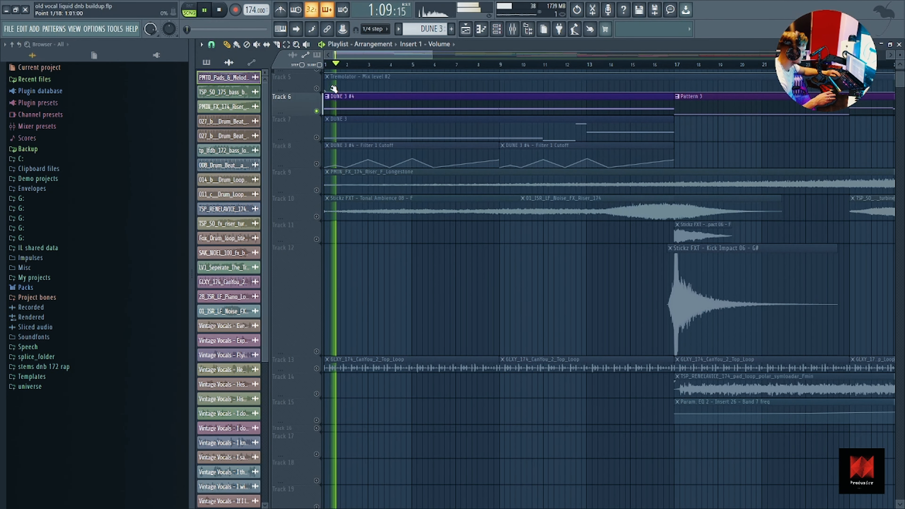
scroll(345, 106, "down", 3)
double_click(345, 105)
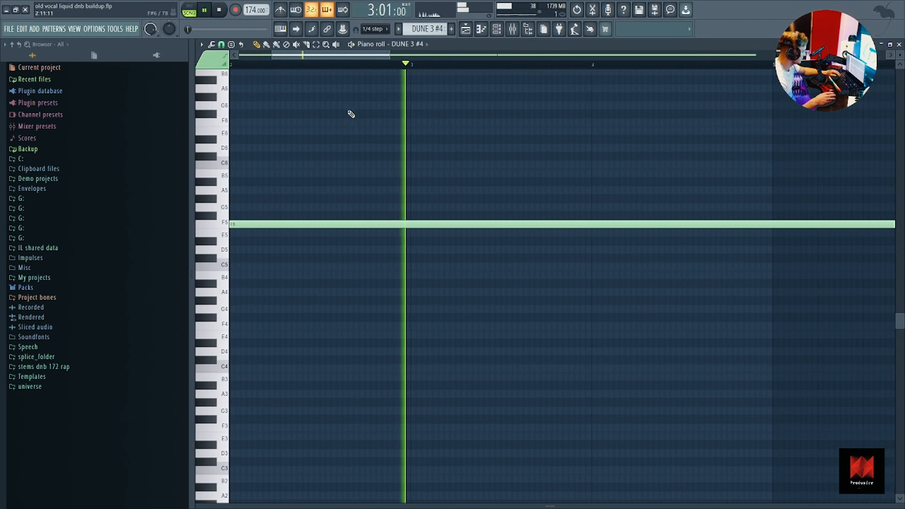
left_click(505, 28)
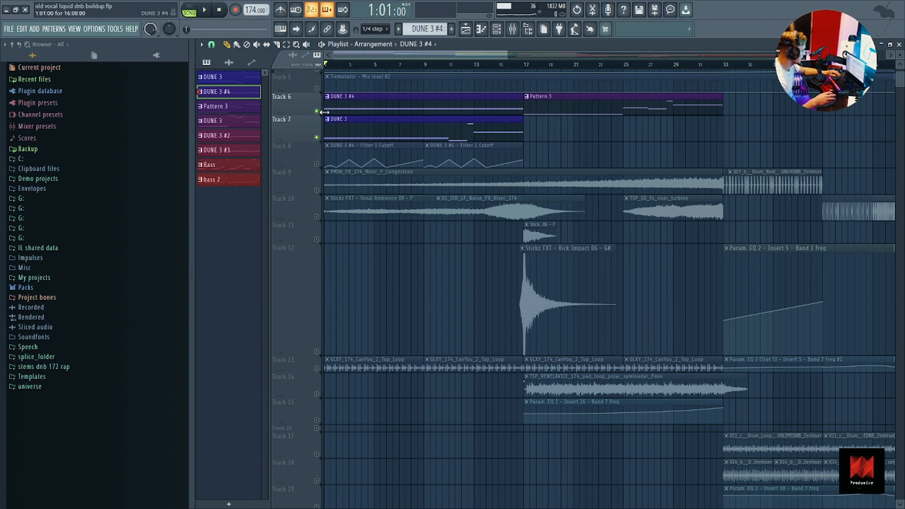
Step: Mute Track 6 and play Track 7 from the start, adding the Track 8 filter cutoff automation
left_click(317, 111)
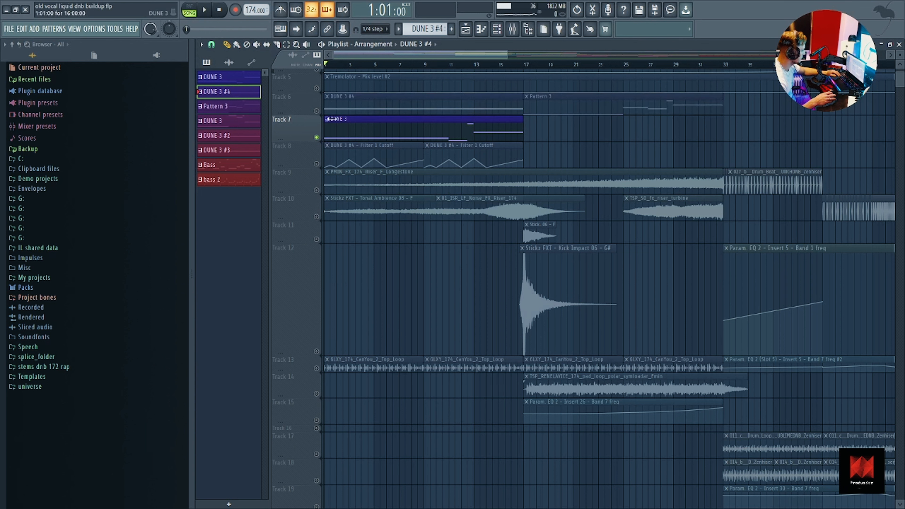
key("space")
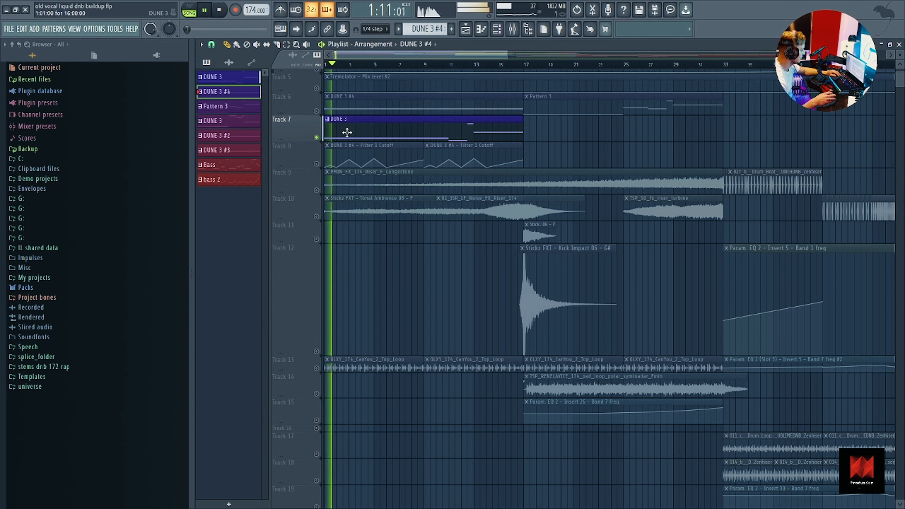
left_click(316, 164)
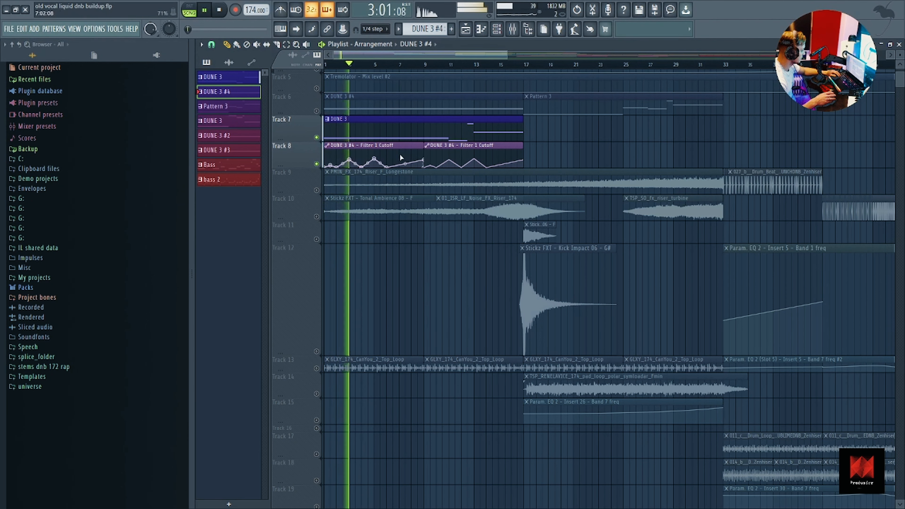
scroll(492, 73, "up", 1)
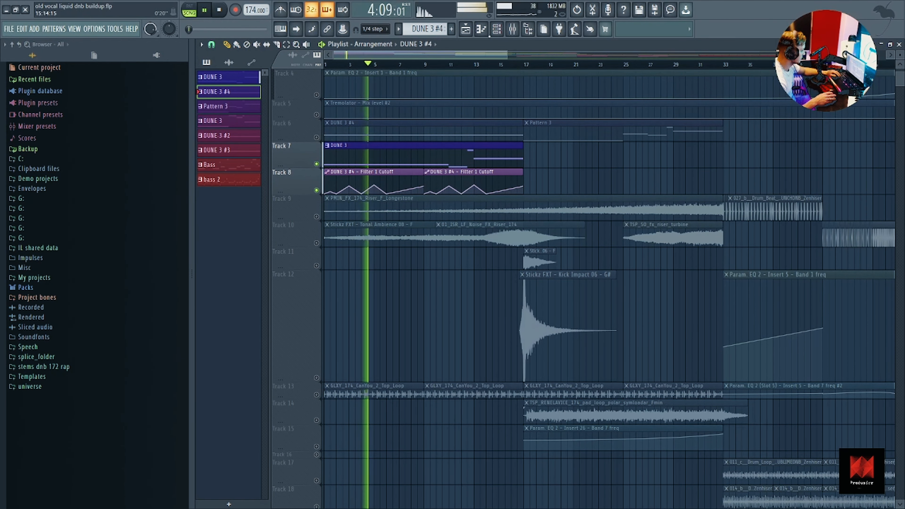
key("F6")
left_click(303, 145)
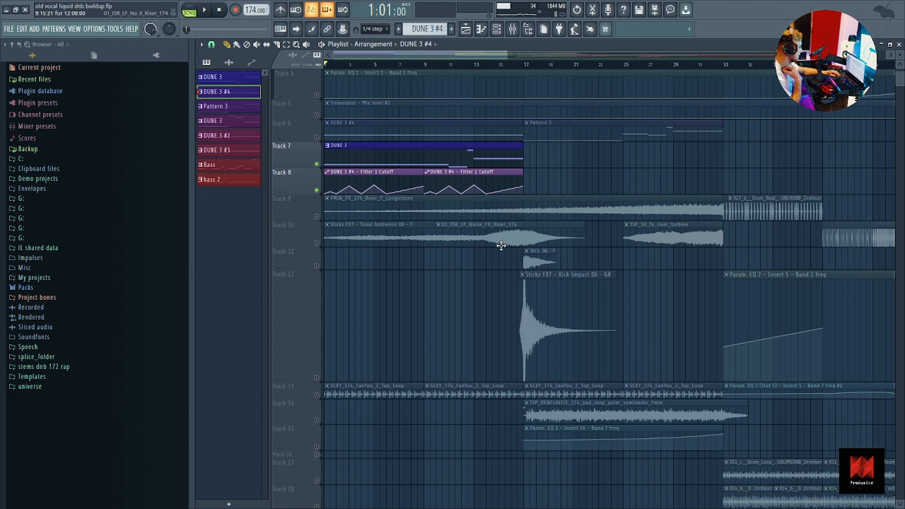
Step: Play the soloed GLXY_174_CanYou_2_Top_Loop clips on Track 13 and select their mixer channel, Insert 24
scroll(389, 279, "down", 5)
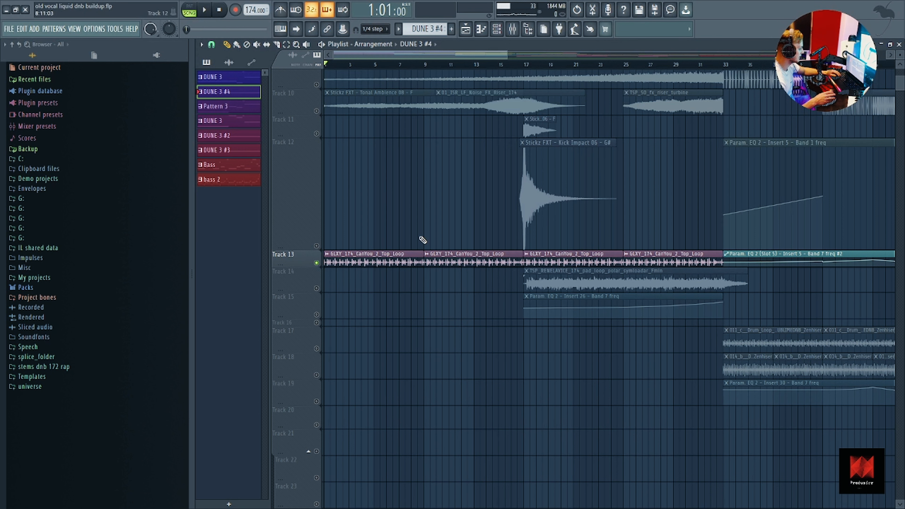
scroll(420, 208, "down", 2)
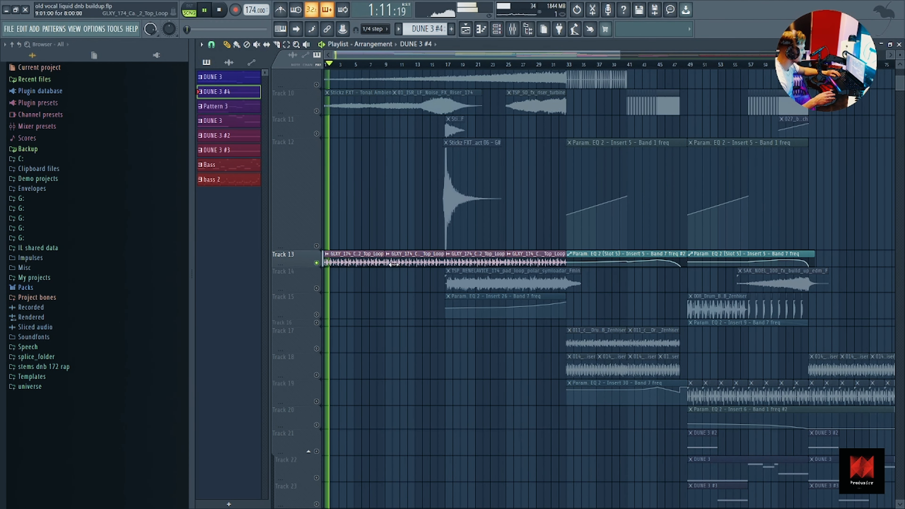
left_click(512, 31)
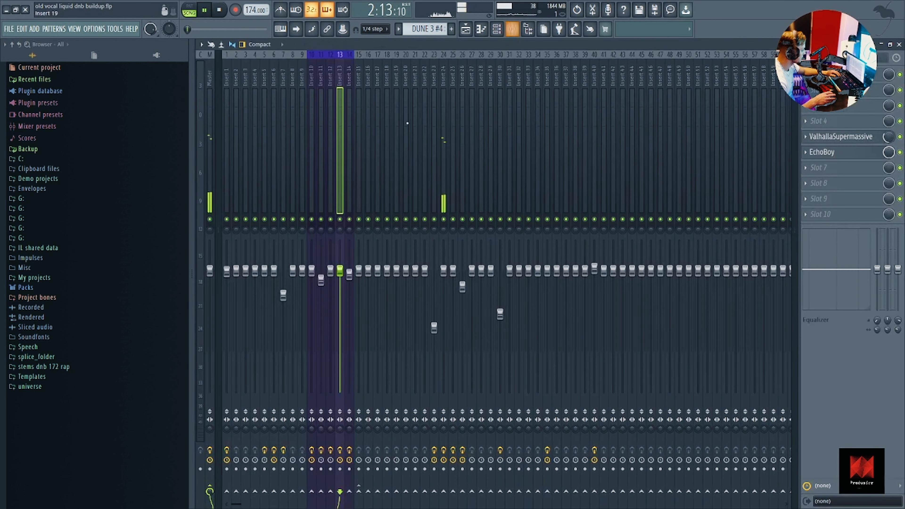
left_click(446, 152)
Step: Inspect the Fruity parametric EQ 2, FabFilter Pro-R and ValhallaVintageVerb effects on Insert 24
left_click(839, 121)
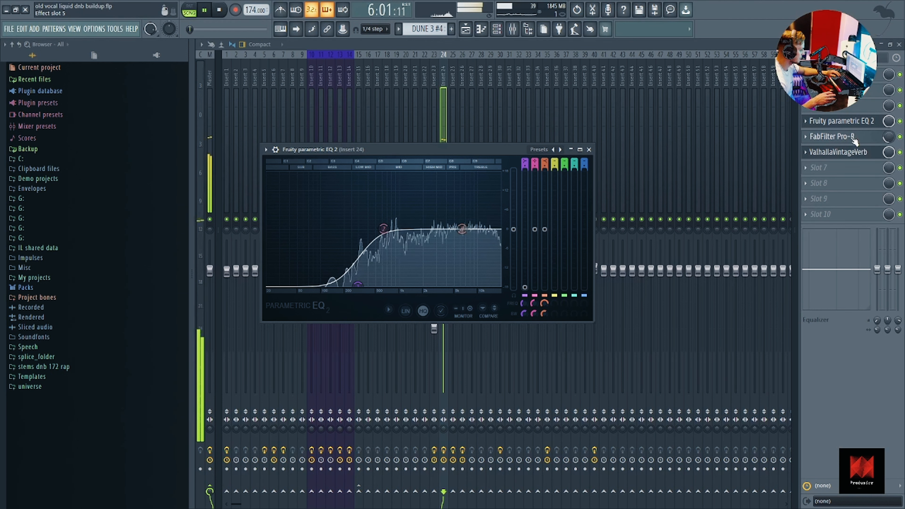
left_click(870, 137)
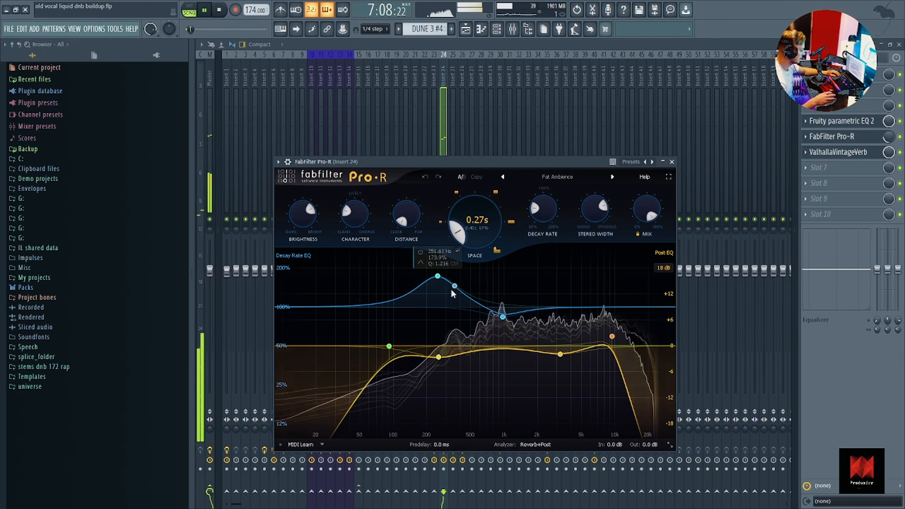
left_click(672, 161)
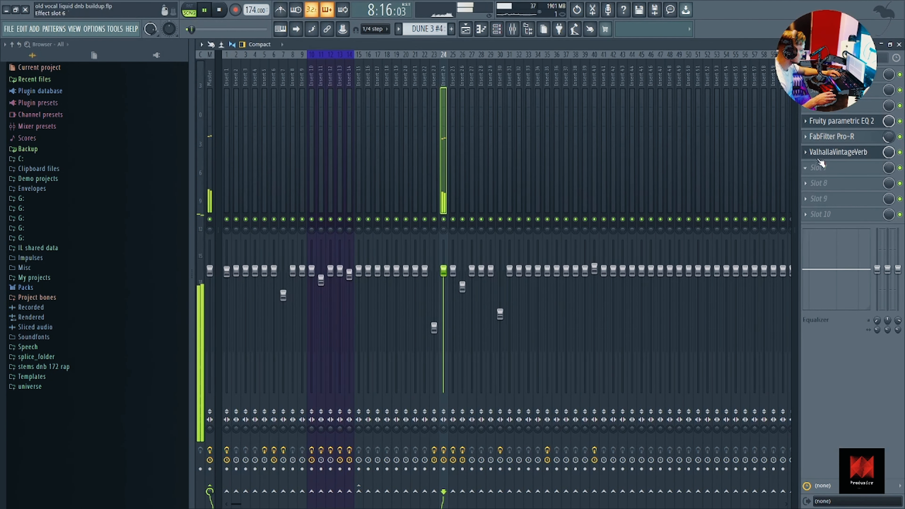
left_click(830, 153)
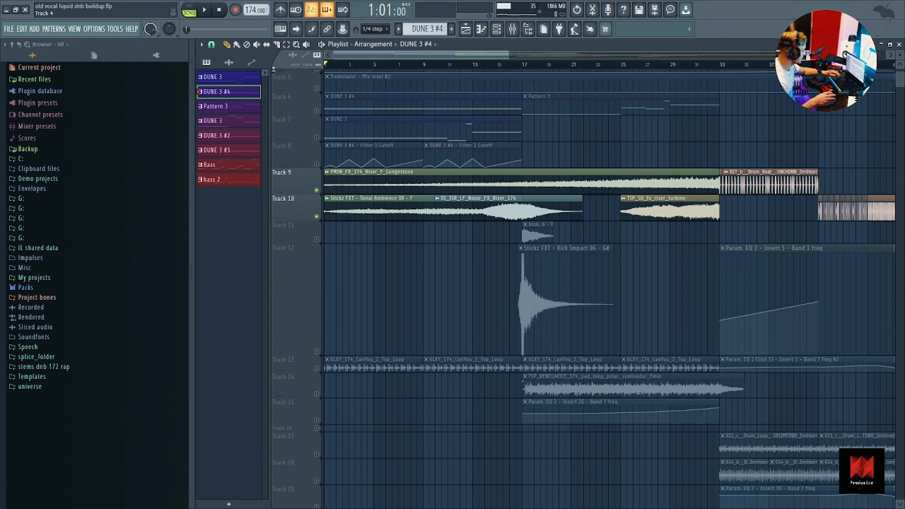
Step: Solo Track 10 and play its ambience and riser clips, adding the Track 9 riser during playback
right_click(317, 220)
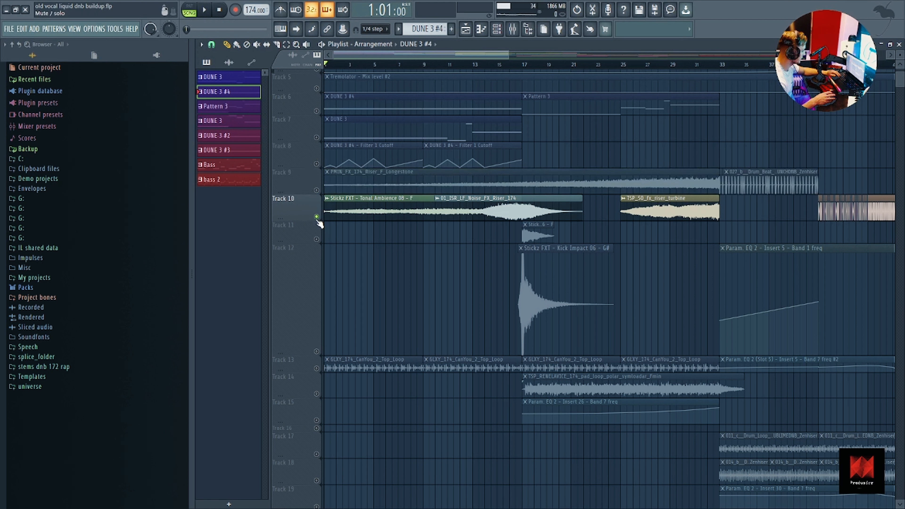
key("space")
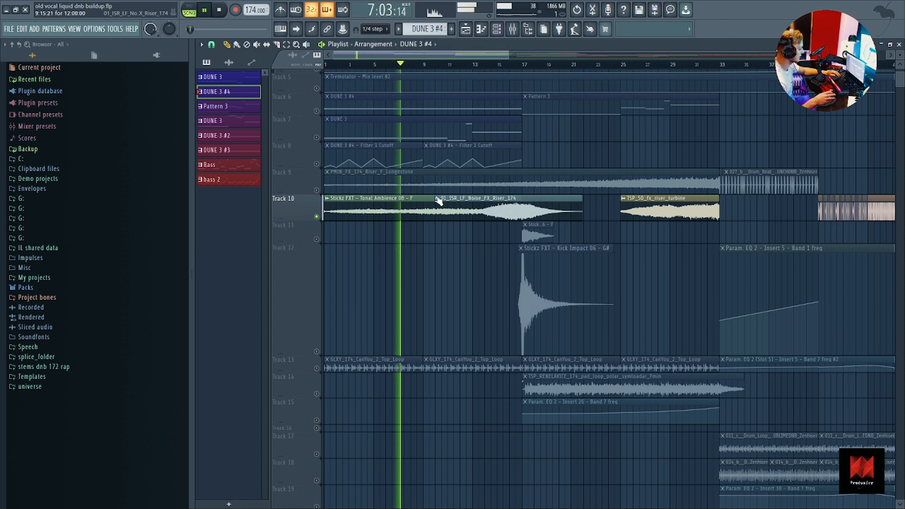
left_click(316, 190)
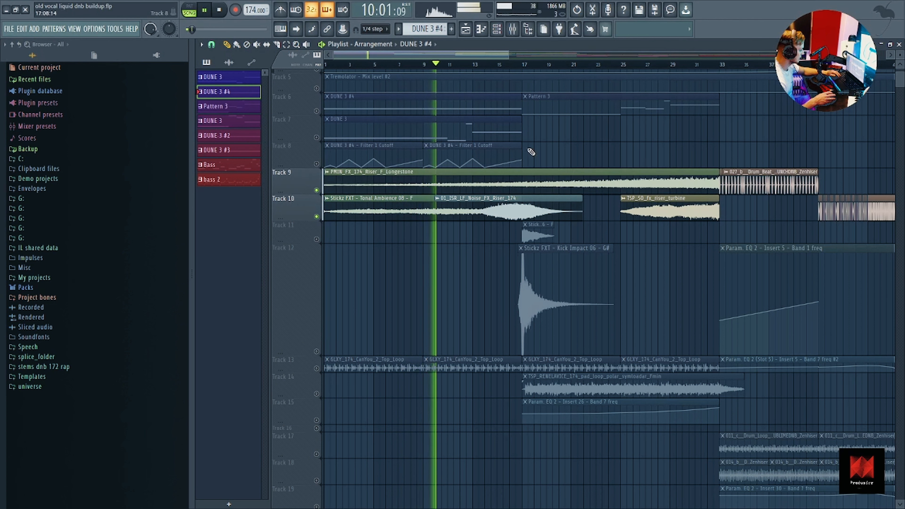
Step: Unmute Tracks 11 and 12 and play the sub and kick impacts around bar 17 with the risers
left_click(316, 240)
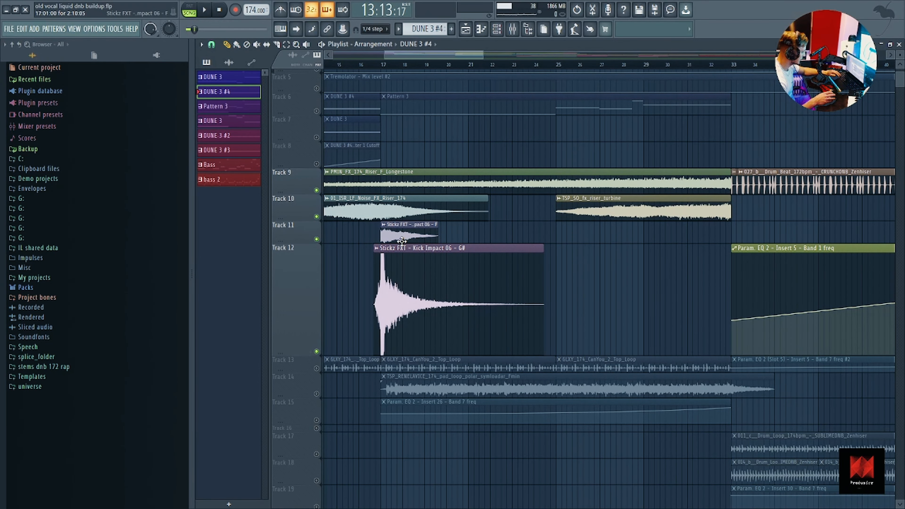
scroll(402, 241, "up", 4)
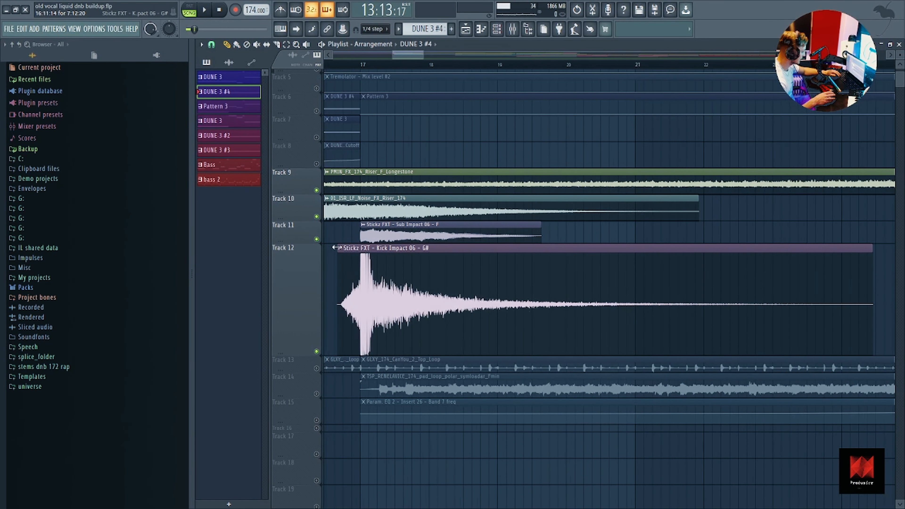
scroll(379, 287, "down", 6)
scroll(431, 67, "up", 3)
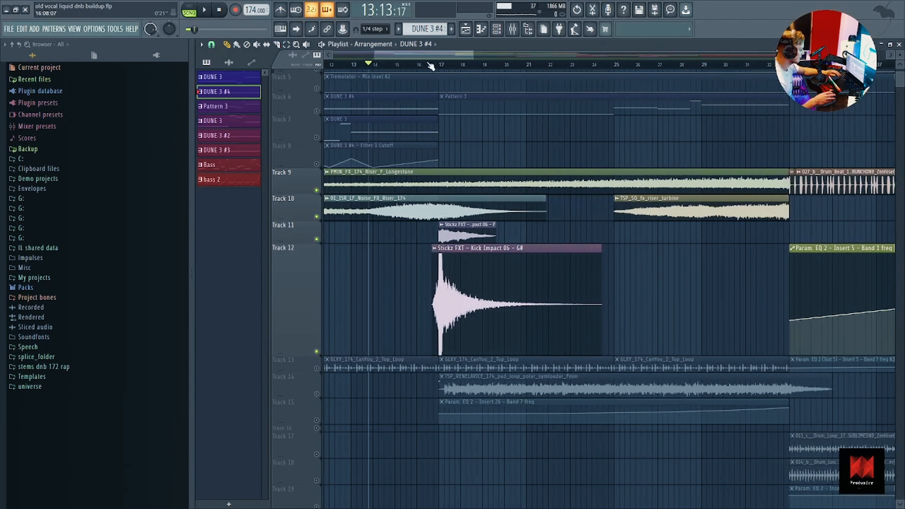
scroll(416, 120, "down", 5)
key("space")
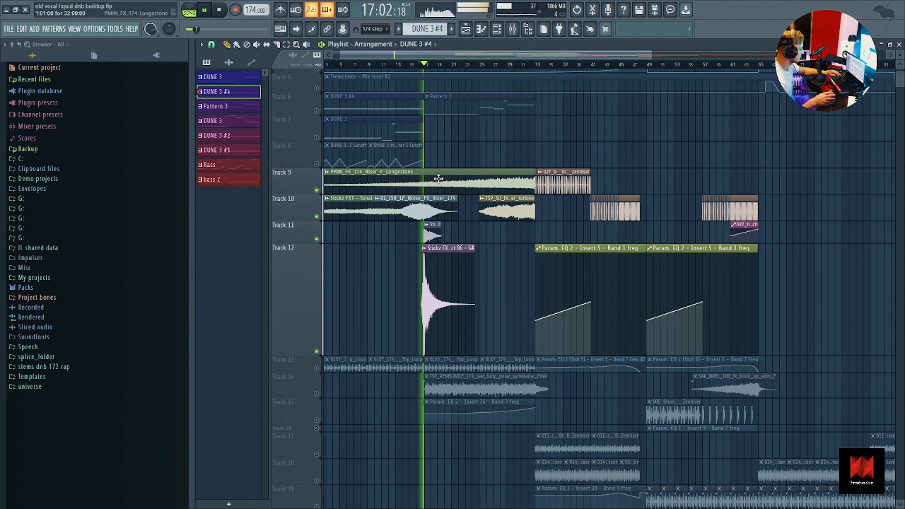
Step: Isolate Tracks 14 and 15, play the pad loop from bar 17 and inspect the Fruity parametric EQ 2 on Insert 25
scroll(323, 290, "down", 4)
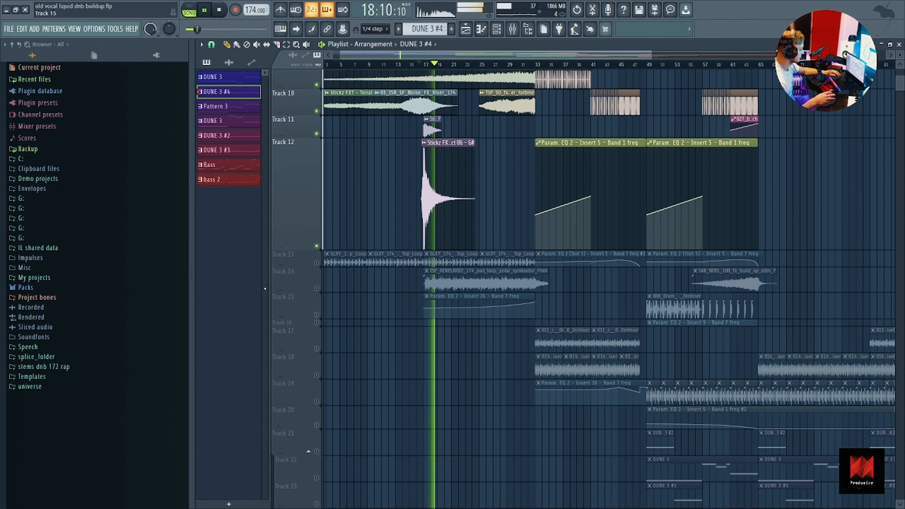
left_click(317, 288)
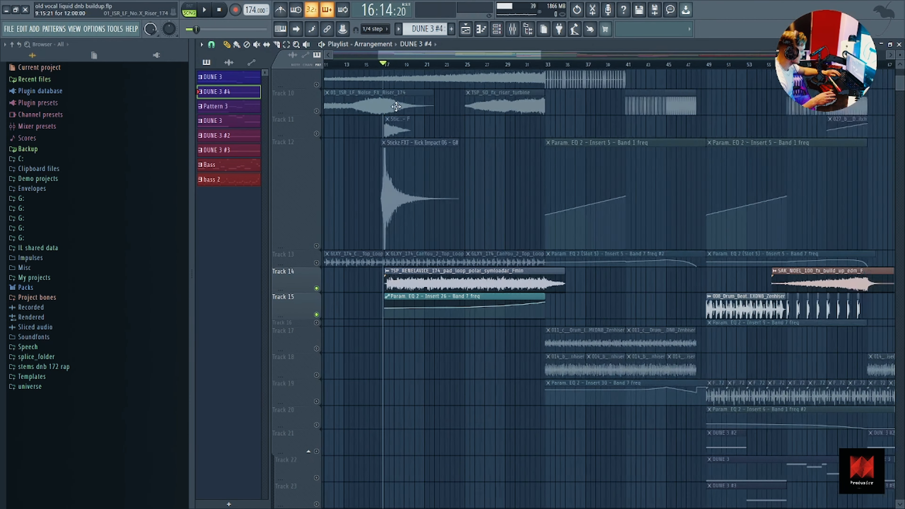
scroll(369, 72, "up", 3)
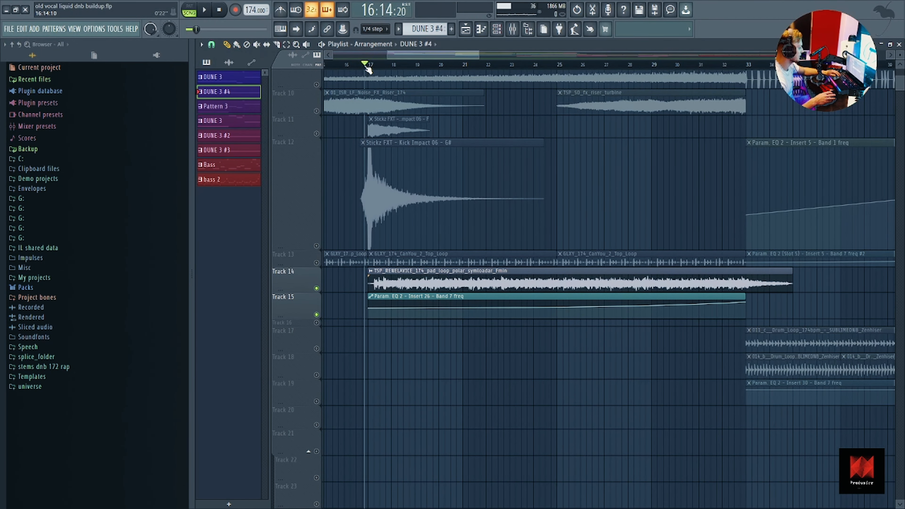
key("space")
scroll(369, 69, "down", 3)
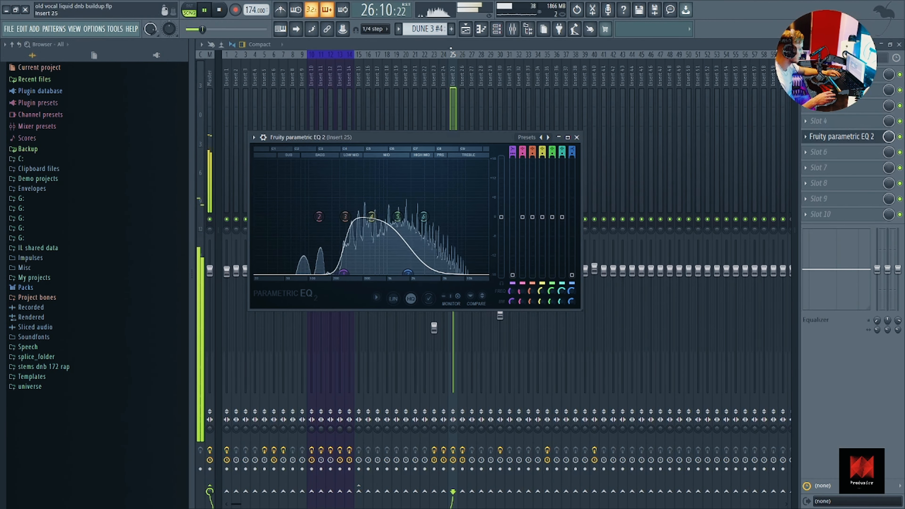
left_click(471, 30)
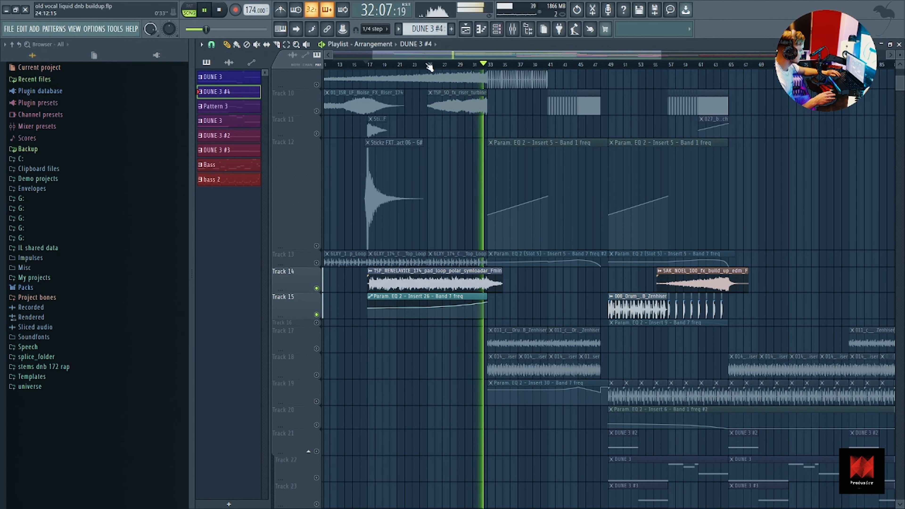
Step: Unmute Track 10, play the turbine riser with the pad loop from bar 25, and check the riser's channel and mixer routing
key("space")
left_click(316, 111)
scroll(424, 158, "up", 5, "ctrl")
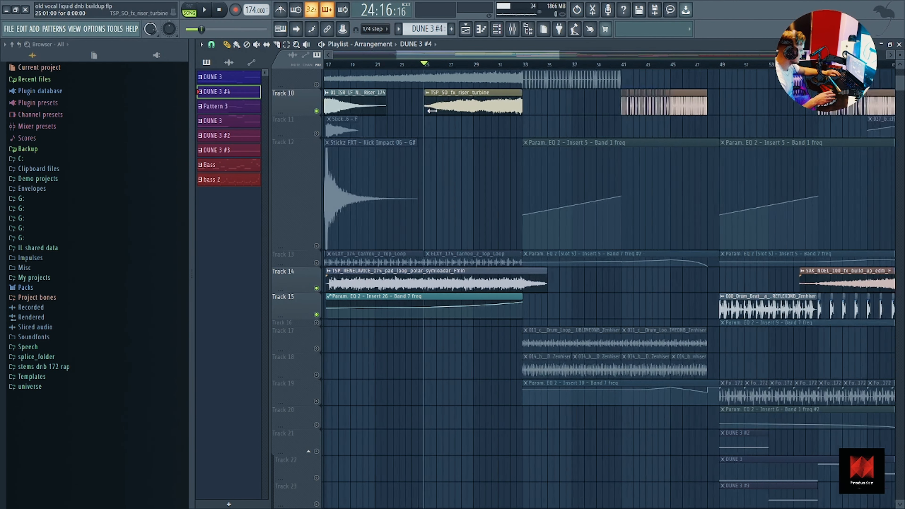
scroll(356, 169, "up", 1)
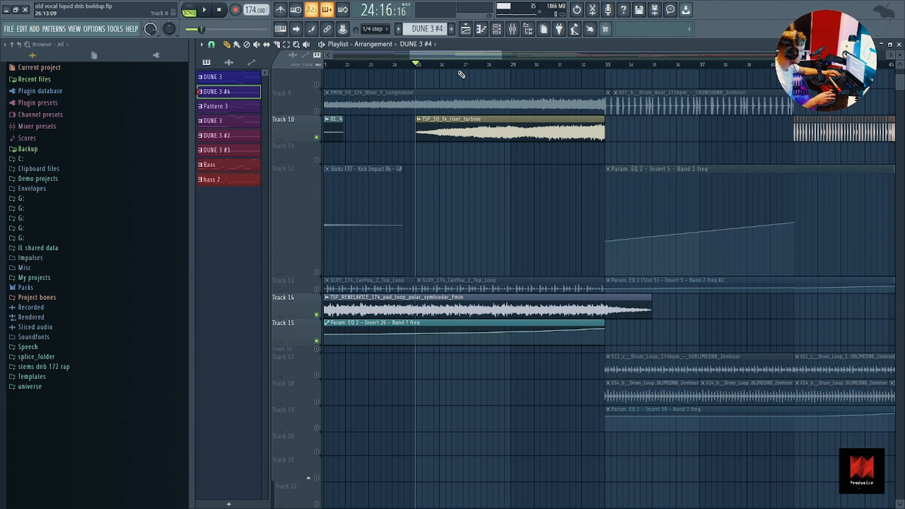
key("space")
scroll(471, 107, "down", 3, "ctrl")
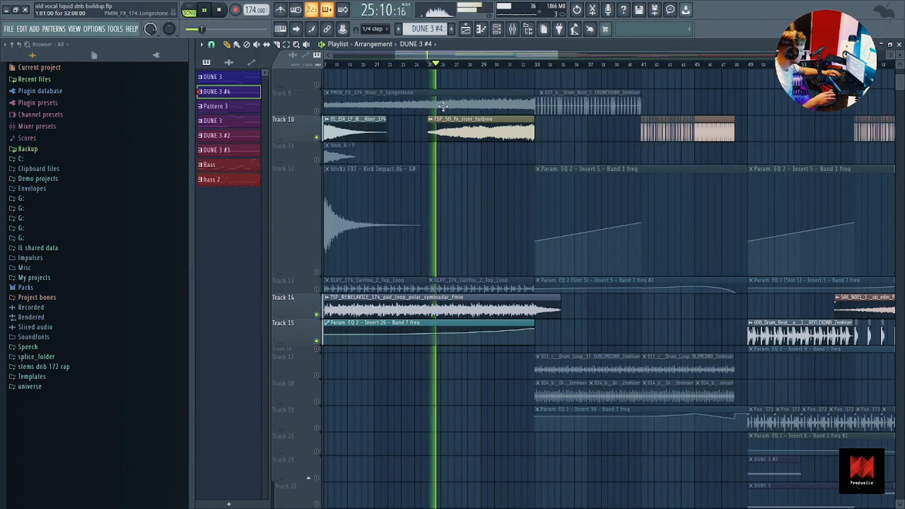
double_click(476, 133)
left_click(515, 35)
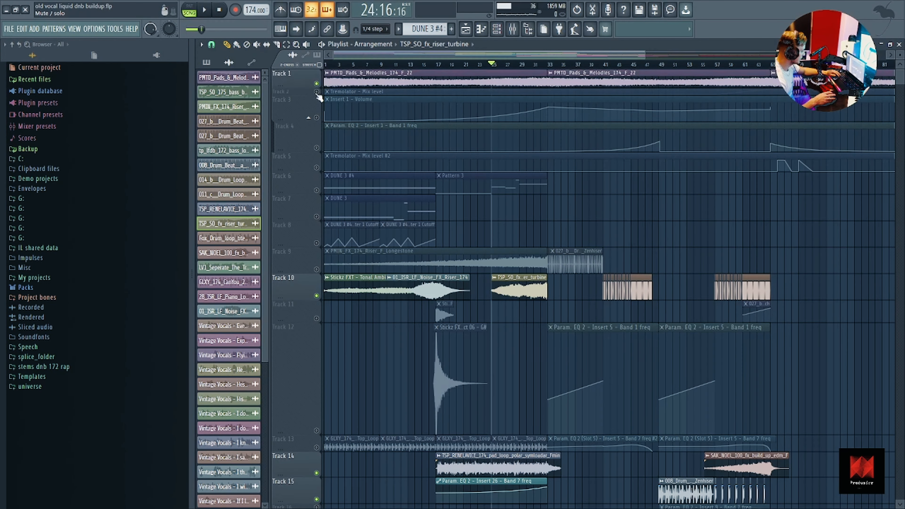
Step: Unmute the muted layers from Track 2 to Track 13 and play the full arrangement from the beginning
left_click(317, 92)
left_click(317, 118)
left_click(316, 148)
left_click(316, 168)
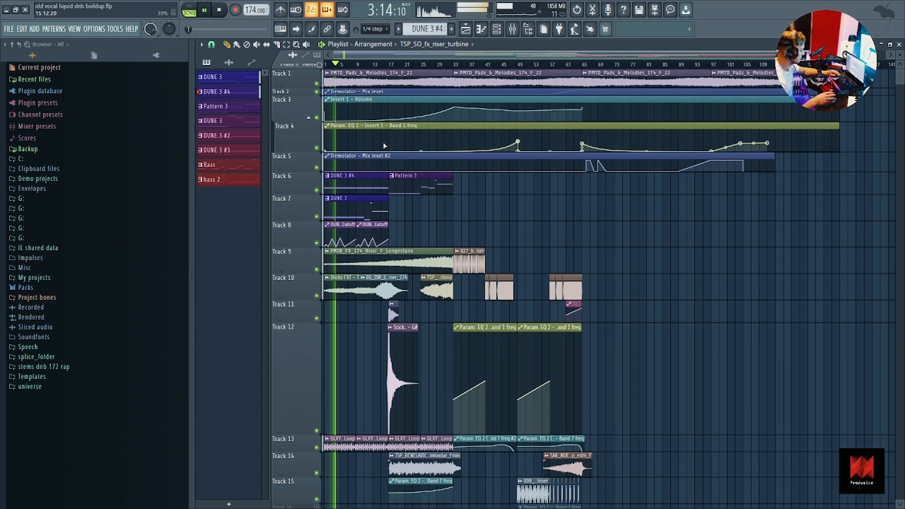
Step: Examine the clips and automation on Tracks 1 to 15 while the first section plays, stopping playback around bar 32
scroll(384, 145, "down", 3)
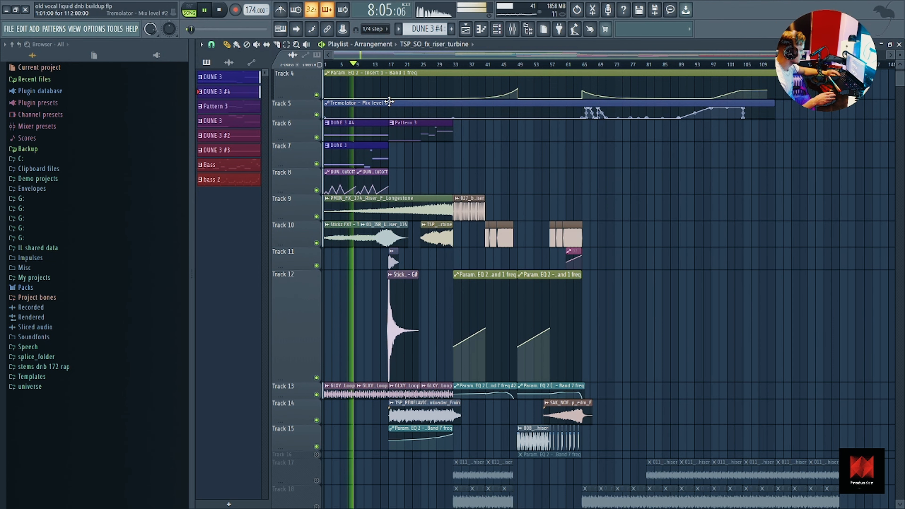
scroll(389, 102, "down", 1)
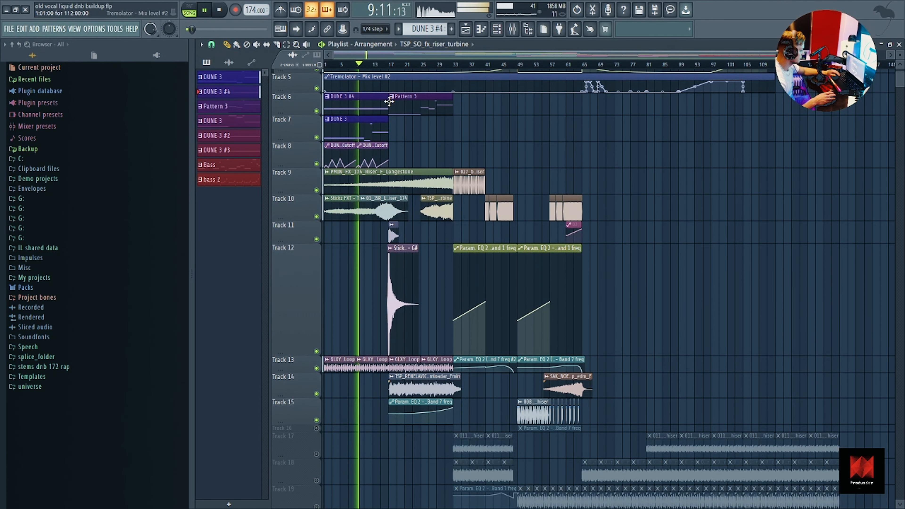
scroll(389, 102, "down", 5)
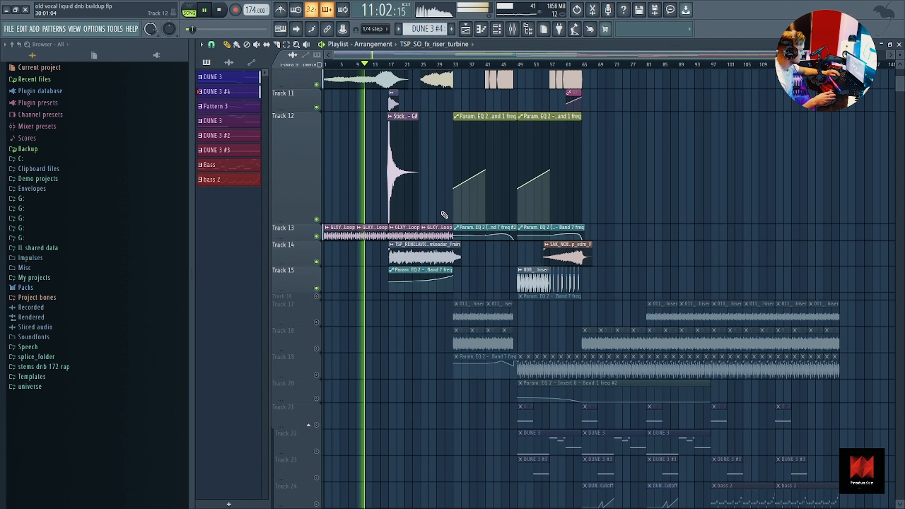
scroll(450, 165, "up", 4)
scroll(454, 168, "up", 4)
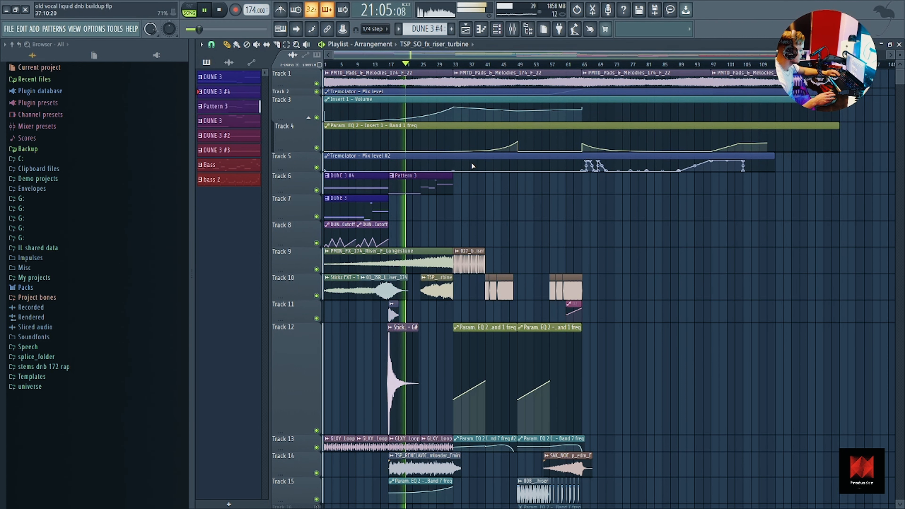
scroll(471, 163, "down", 3)
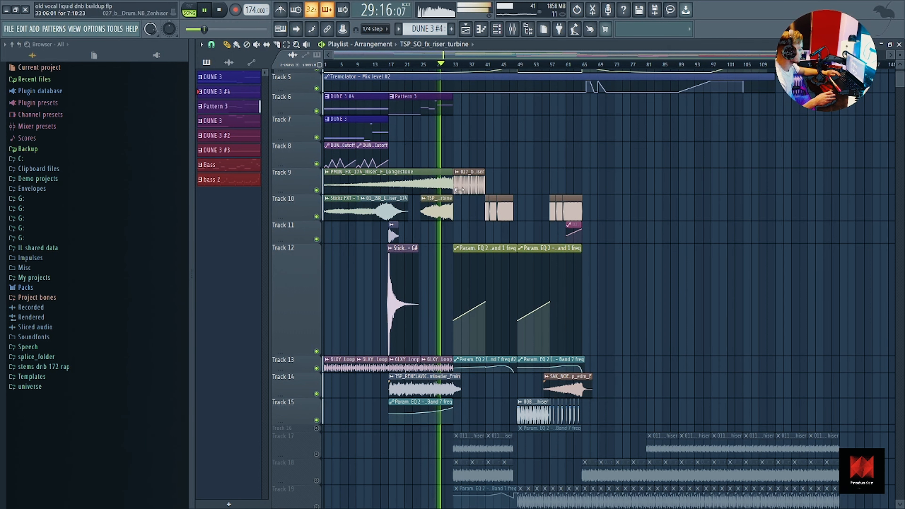
scroll(464, 193, "up", 3)
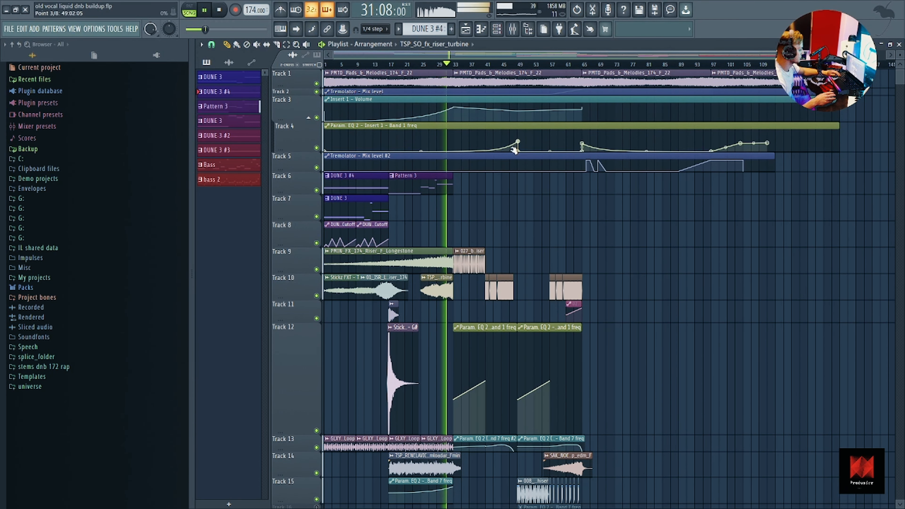
scroll(503, 235, "down", 2)
scroll(498, 250, "up", 3)
key("space")
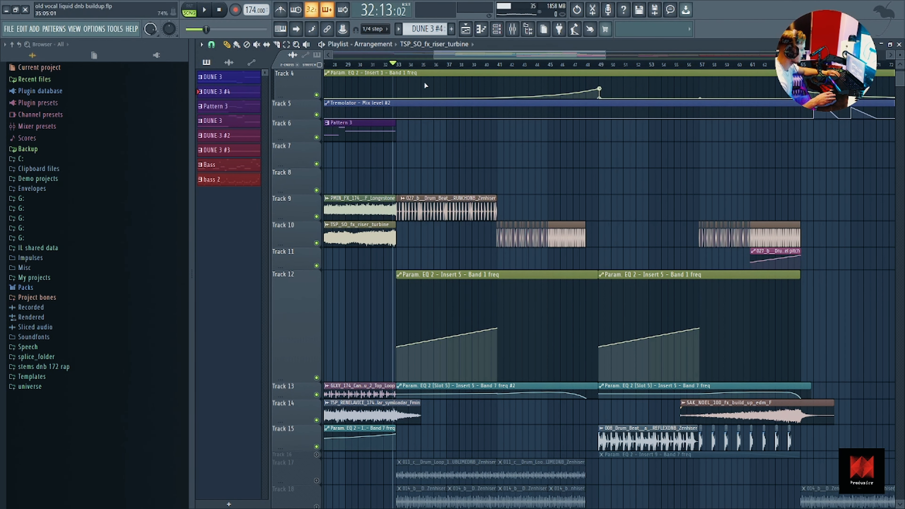
Step: Open the CRUNCHDNB drum beat clip at bar 33 and inspect both Fruity parametric EQ 2 effects on Insert 5 during playback
scroll(615, 231, "down", 3)
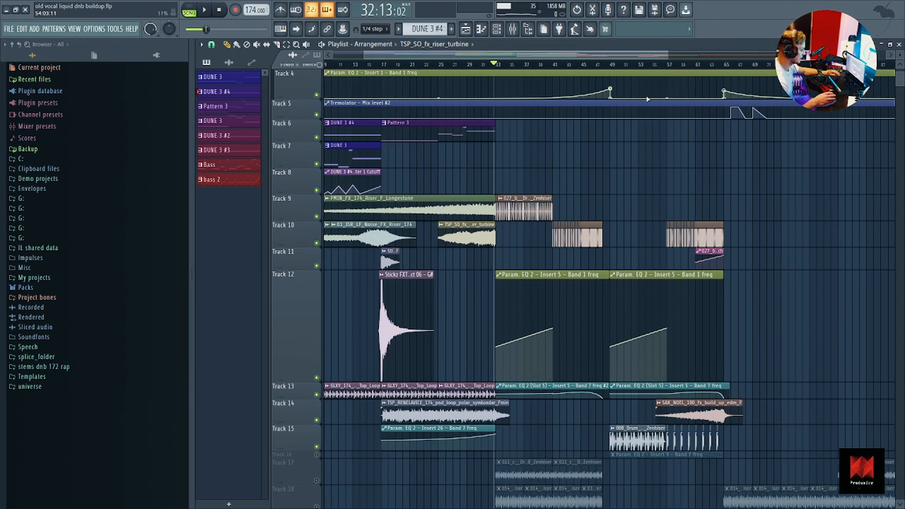
scroll(618, 224, "up", 3)
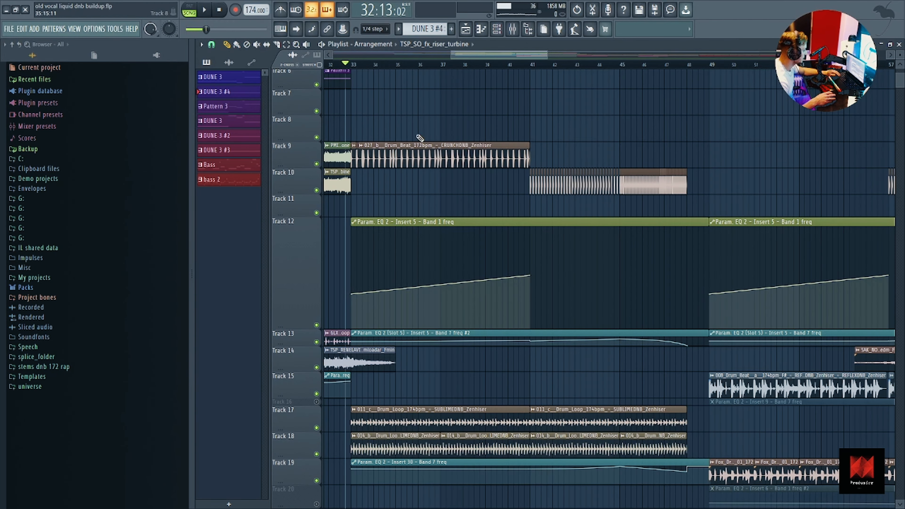
scroll(387, 202, "down", 3)
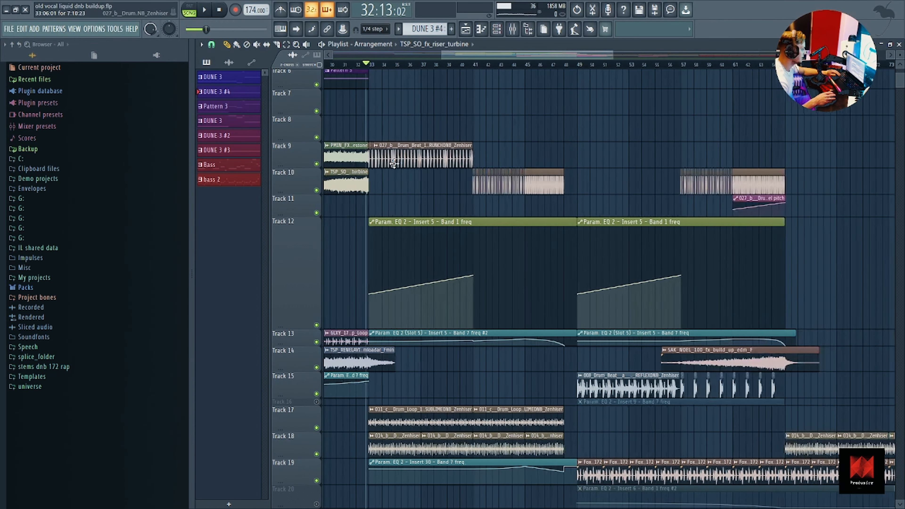
scroll(378, 202, "up", 3)
double_click(410, 157)
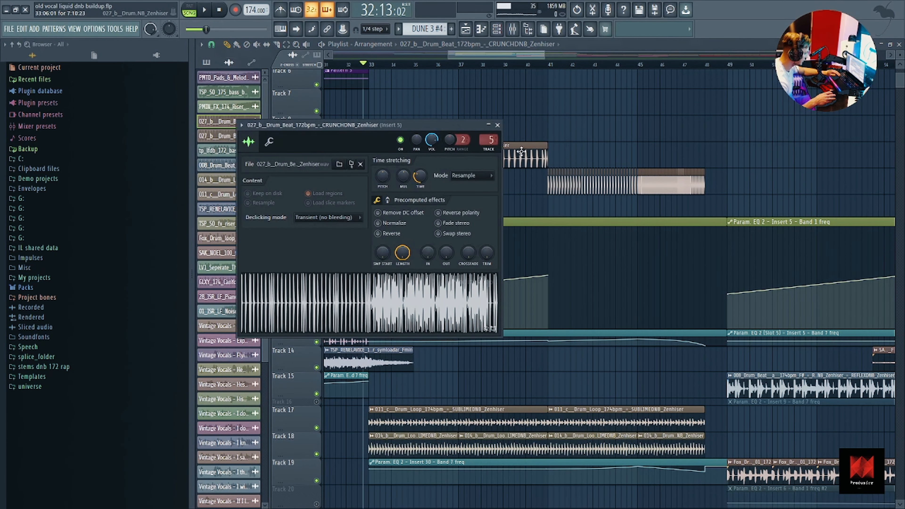
left_click(513, 30)
left_click(845, 141)
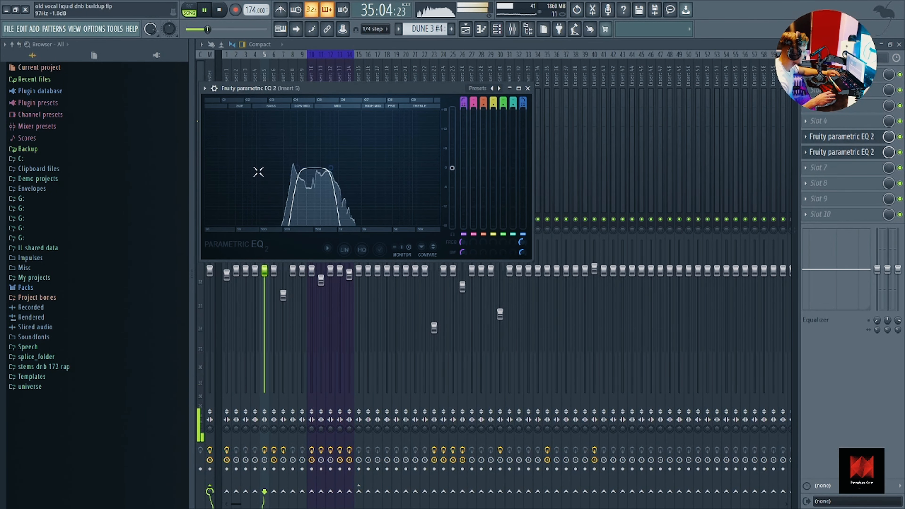
left_click(848, 155)
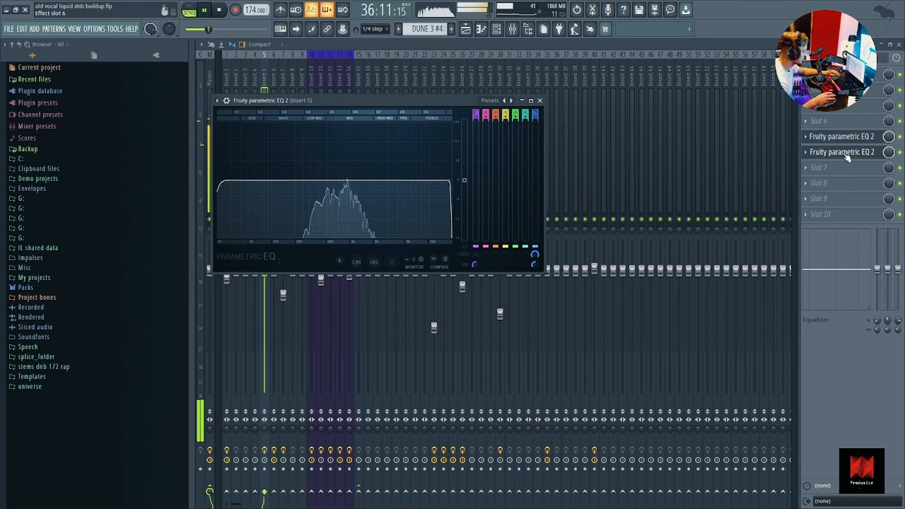
left_click(842, 139)
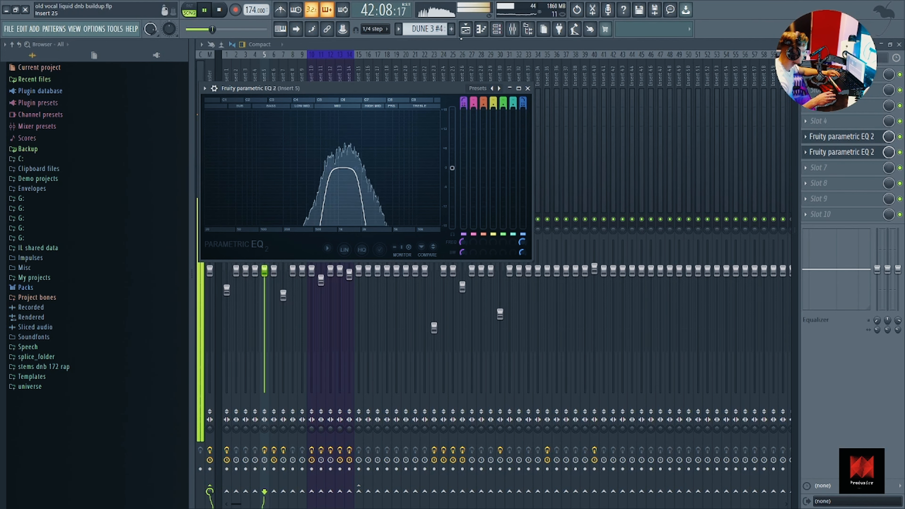
Step: Return to the playlist, stop playback and examine the chopped drum clips on Track 10 from bar 41 to bar 48
left_click(467, 30)
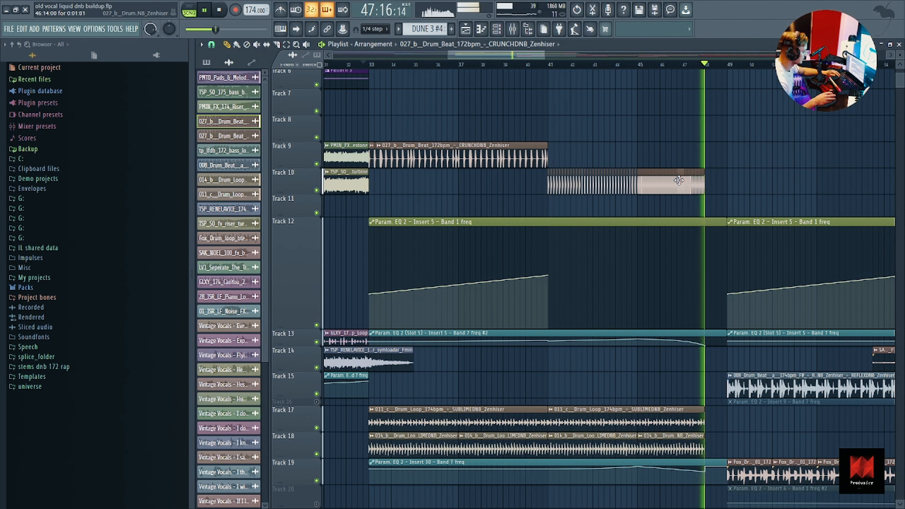
key("space")
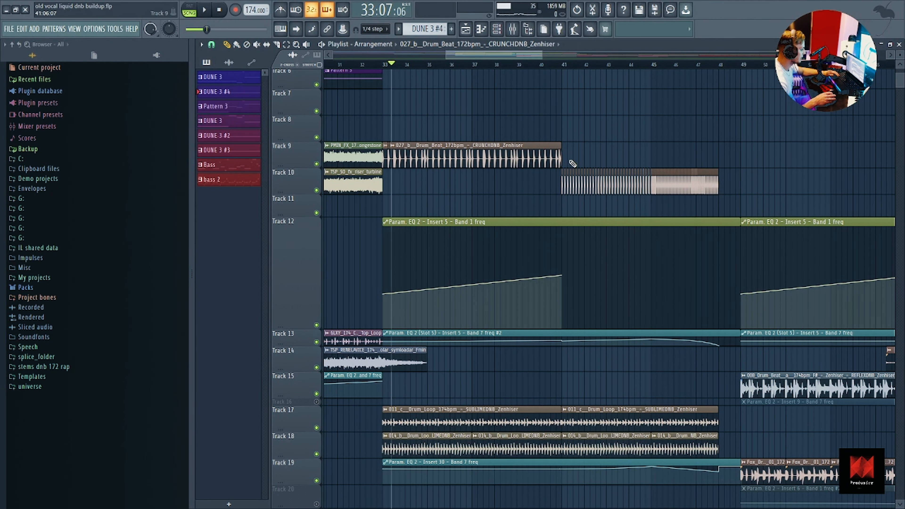
scroll(471, 161, "up", 5)
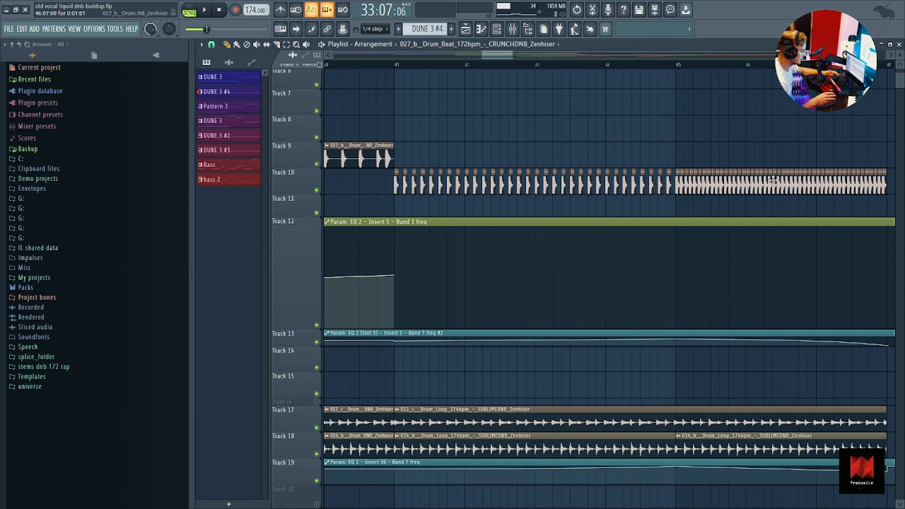
scroll(771, 180, "down", 8)
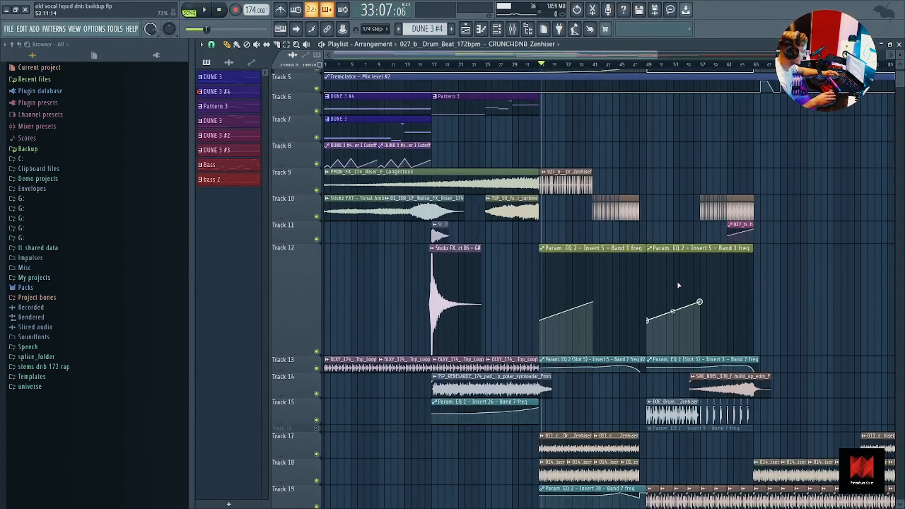
Step: Isolate Tracks 17 to 19, play the drum loops from bar 33 and inspect the Fruity parametric EQ 2 on Insert 30
scroll(679, 285, "down", 5)
scroll(499, 296, "up", 6)
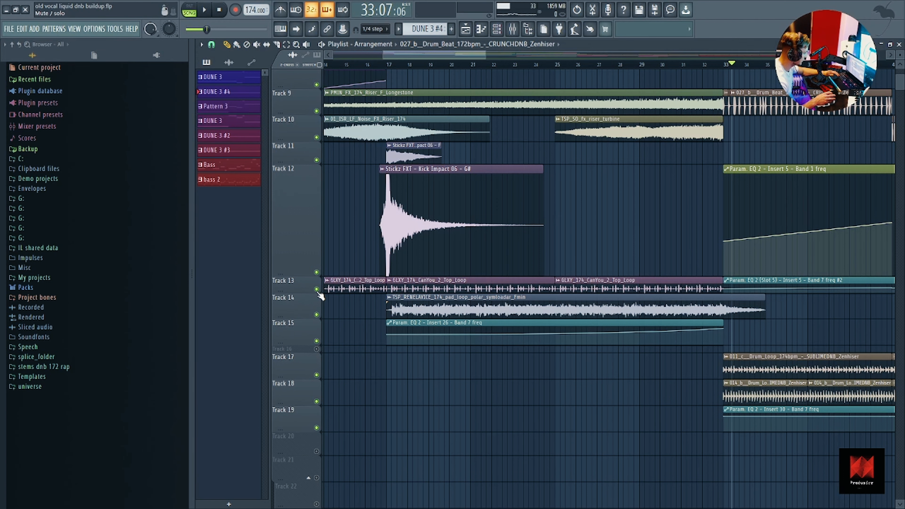
scroll(374, 278, "down", 1)
scroll(517, 102, "down", 2)
key("space")
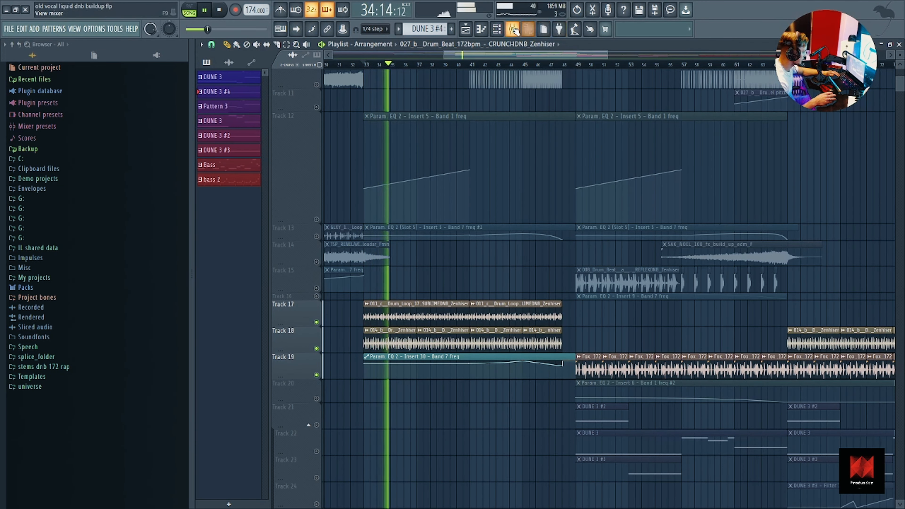
key("F9")
left_click(501, 167)
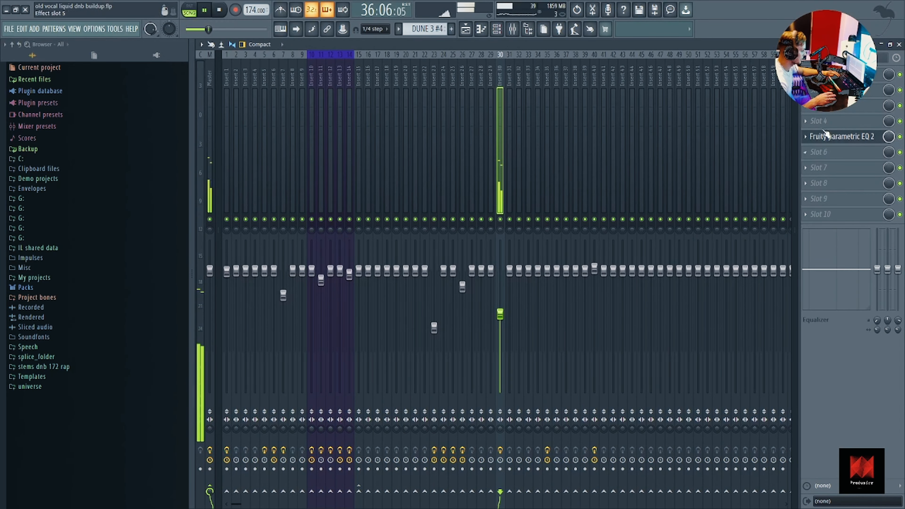
left_click(833, 138)
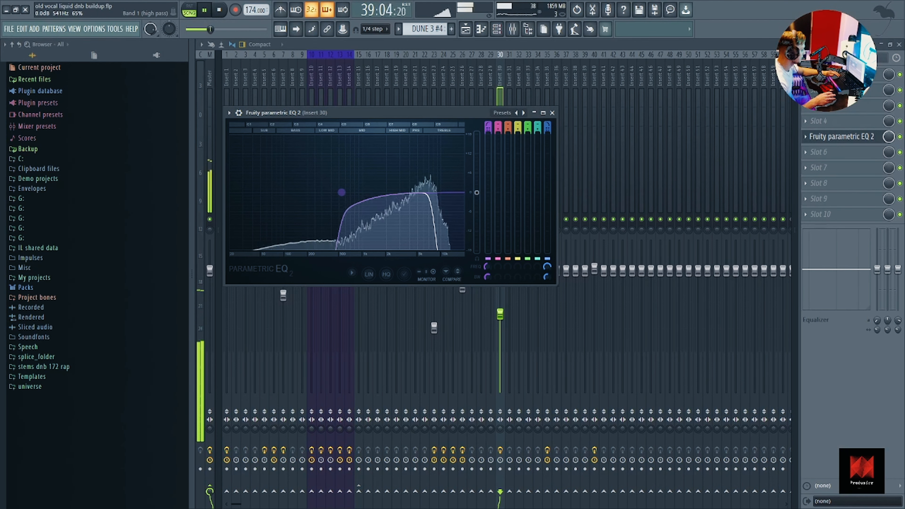
Step: Compare the Band 7 frequency automation on Track 19 with the Insert 30 equalizer's movement, and stop playback in the playlist
left_click(466, 30)
scroll(568, 257, "down", 3)
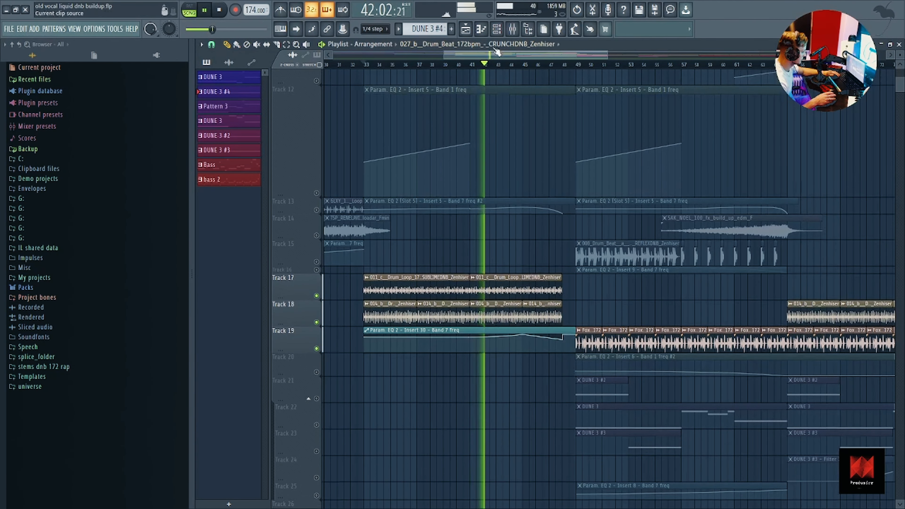
left_click(512, 29)
left_click(835, 136)
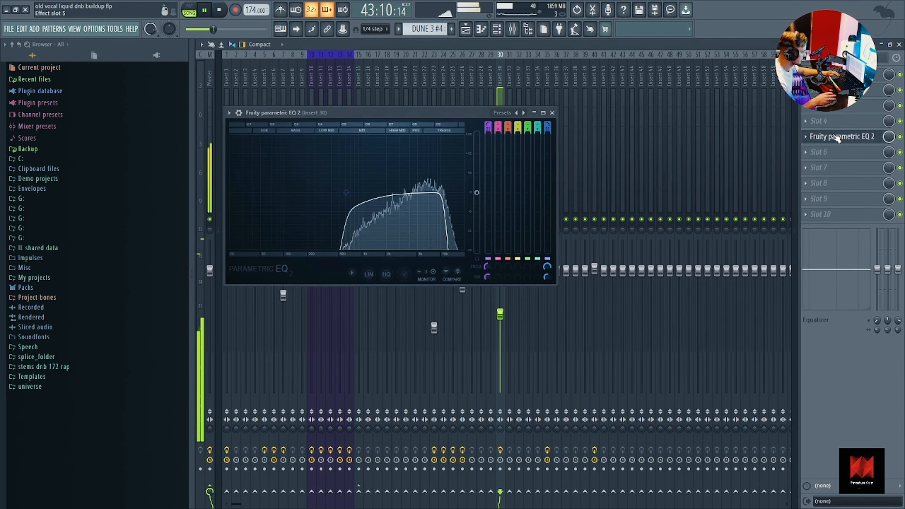
left_click(465, 30)
key("space")
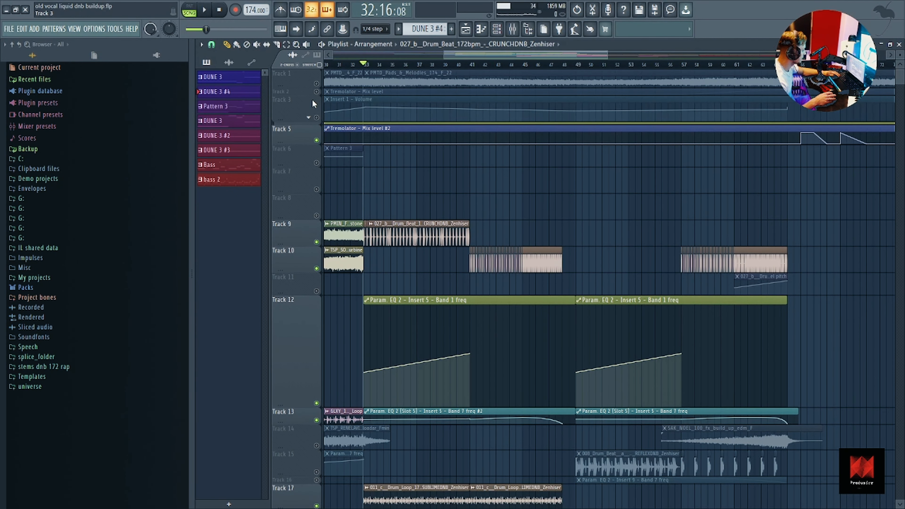
Step: Unmute Tracks 1, 2 and 3 and play the section from bar 33 with the drum beat and drum loops
left_click(316, 91)
left_click(316, 118)
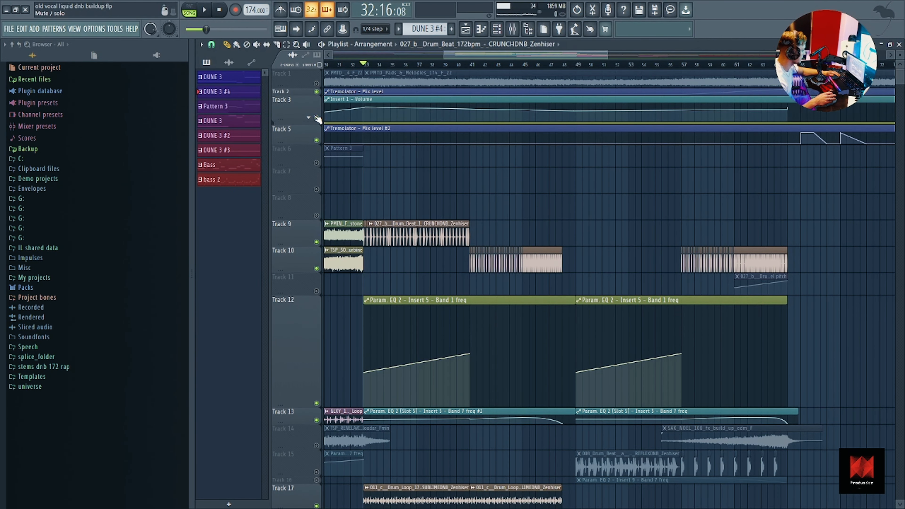
left_click(316, 83)
key("space")
scroll(389, 178, "down", 5)
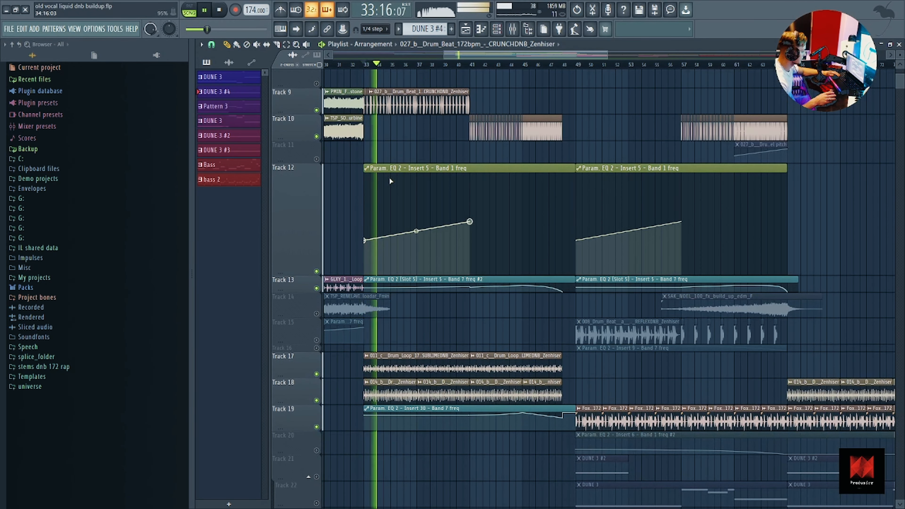
scroll(446, 174, "up", 3)
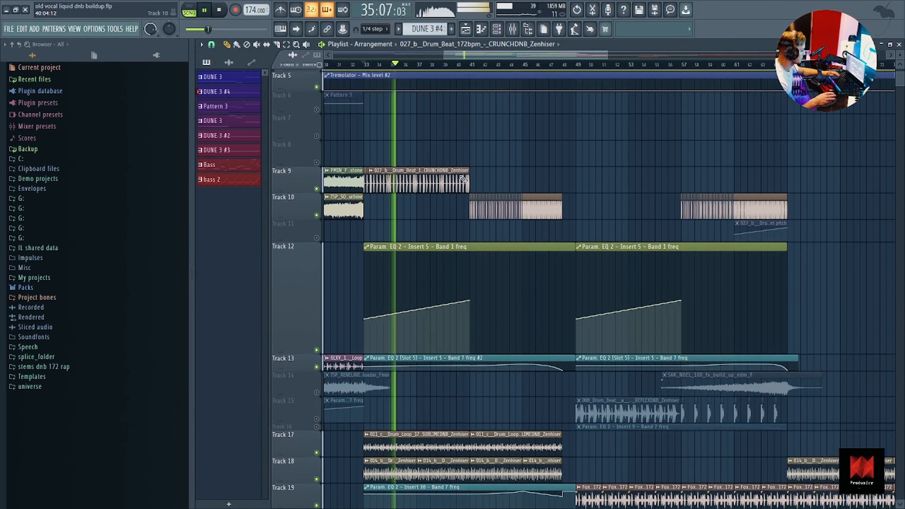
scroll(463, 179, "up", 1)
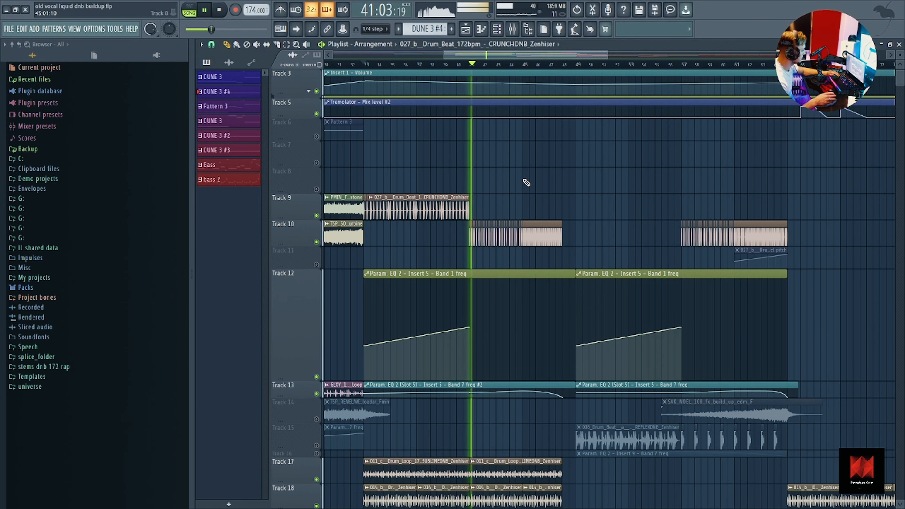
scroll(536, 173, "down", 2)
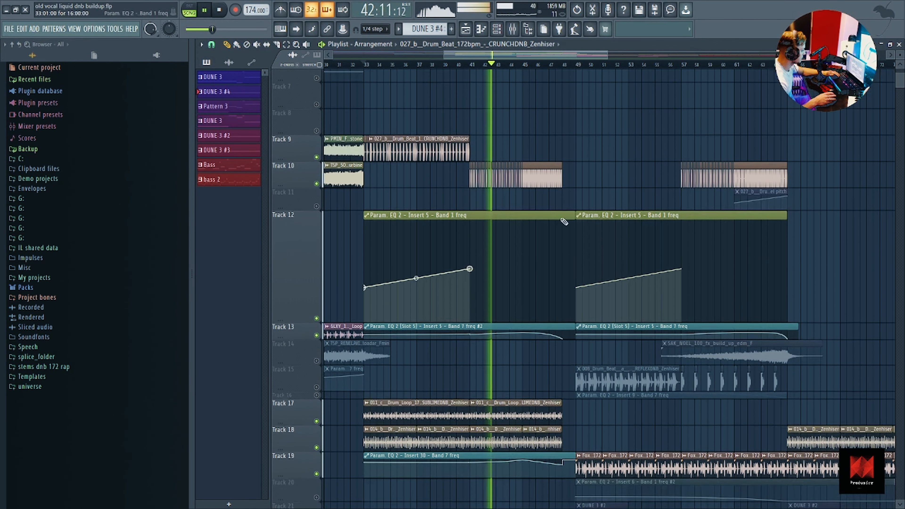
Step: Inspect the channel settings of the 008 REFLEXDNB drum beat on Track 15, and close them
scroll(564, 222, "down", 1)
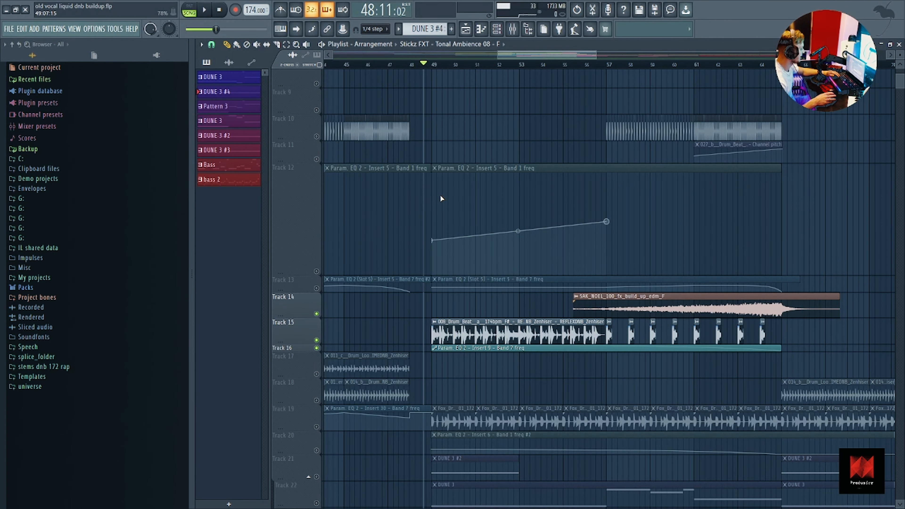
scroll(582, 349, "down", 2)
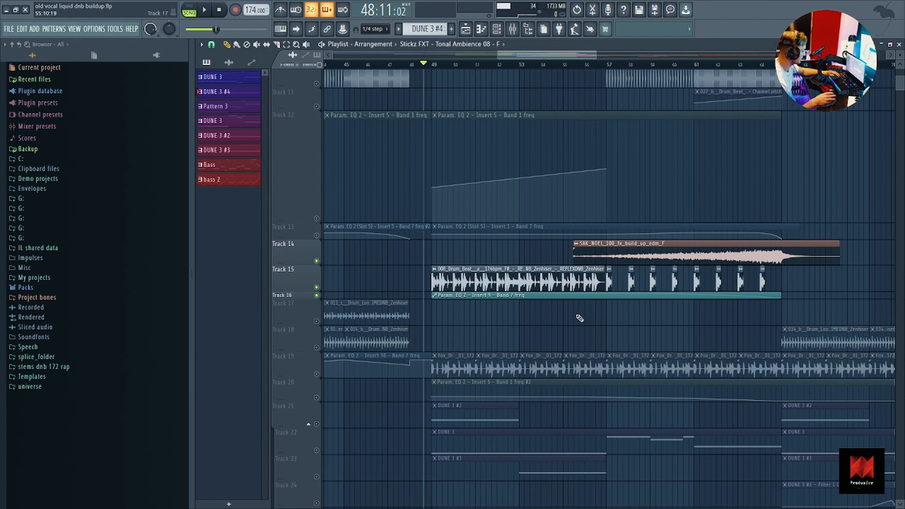
double_click(498, 282)
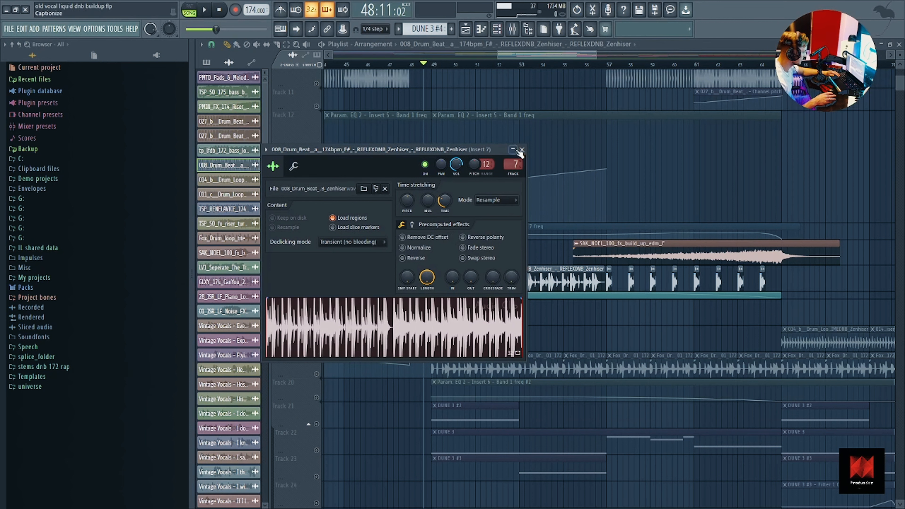
left_click(523, 149)
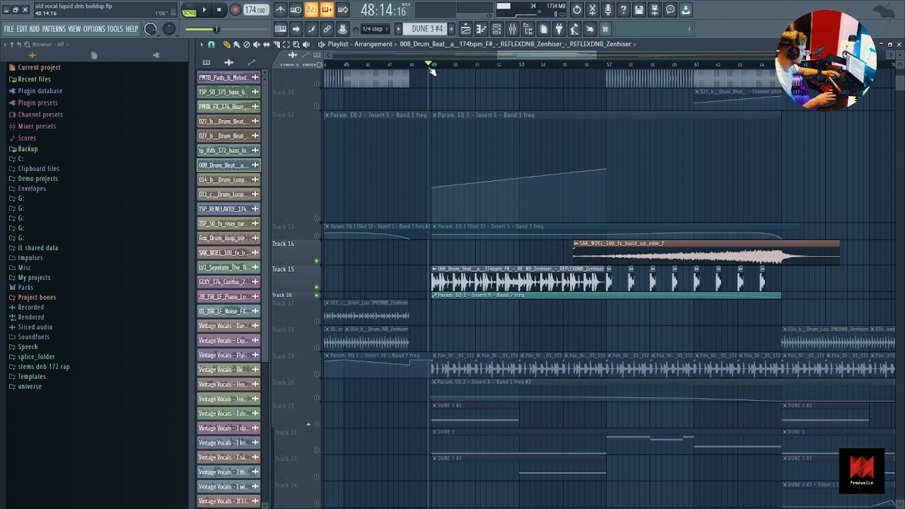
Step: Play Tracks 14 to 16 from bar 49, inspect the Fruity parametric EQ 2 on Insert 7, and return to the playlist
key("space")
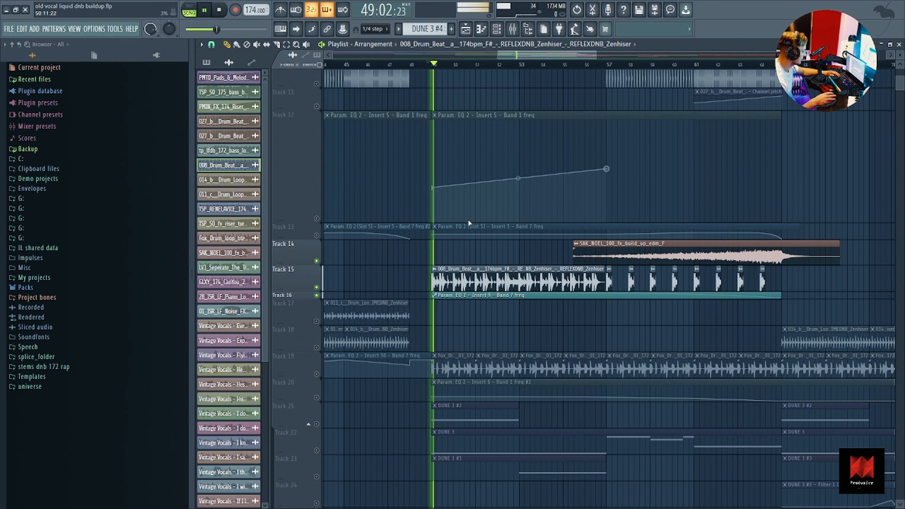
left_click(512, 32)
left_click(836, 138)
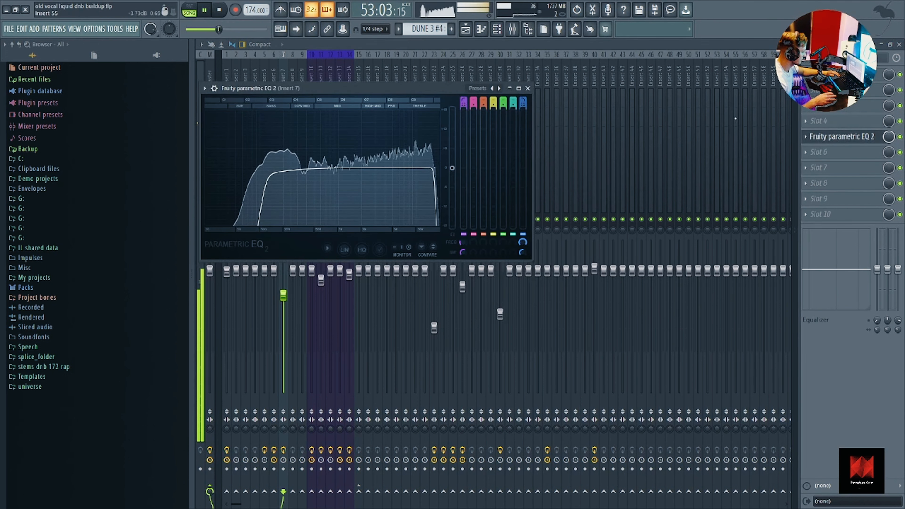
left_click(466, 30)
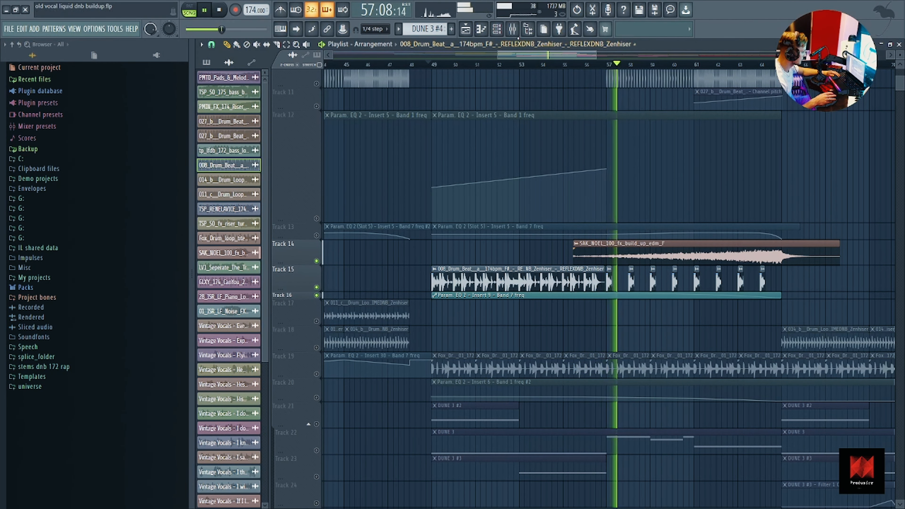
Step: Recheck the Insert 7 equalizer's filter movement past bar 57, and stop playback in the playlist
left_click(512, 30)
left_click(834, 137)
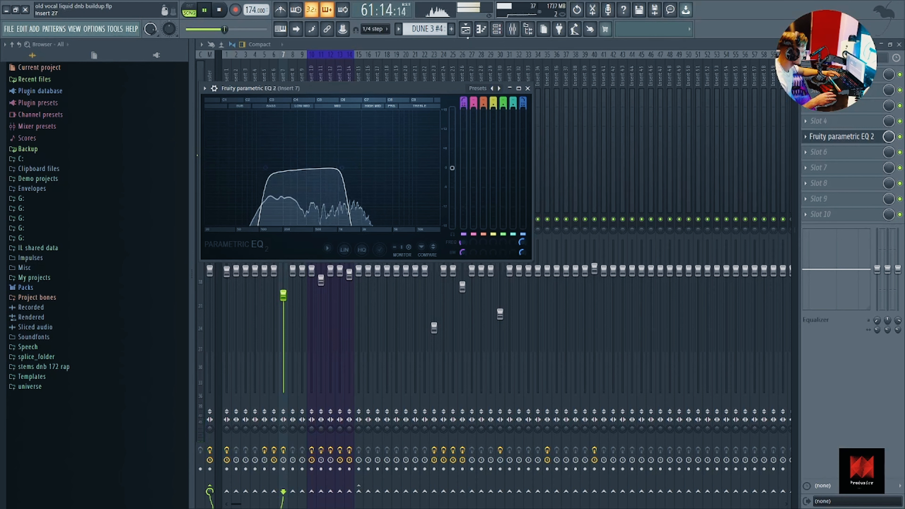
left_click(465, 31)
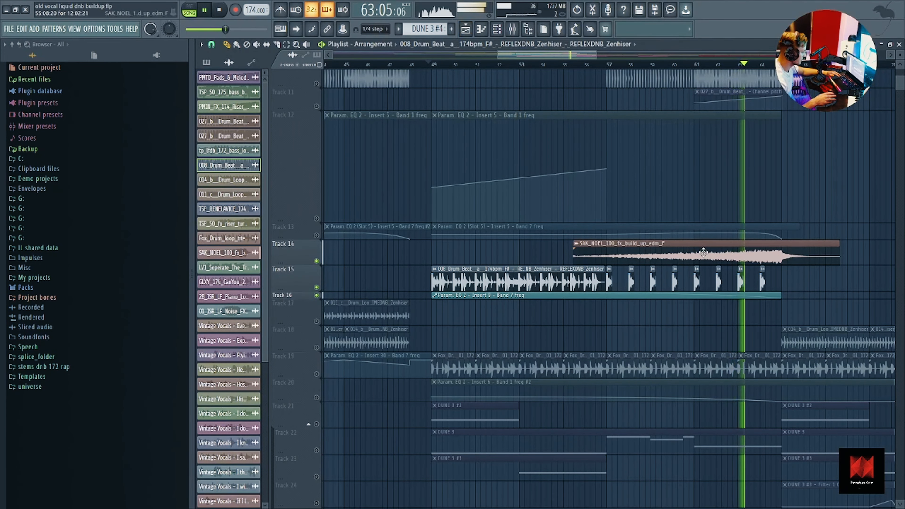
key("space")
Step: Isolate the Fox drum loop on Track 19 with its automation on Track 20, and play it from bar 49
scroll(696, 253, "down", 2)
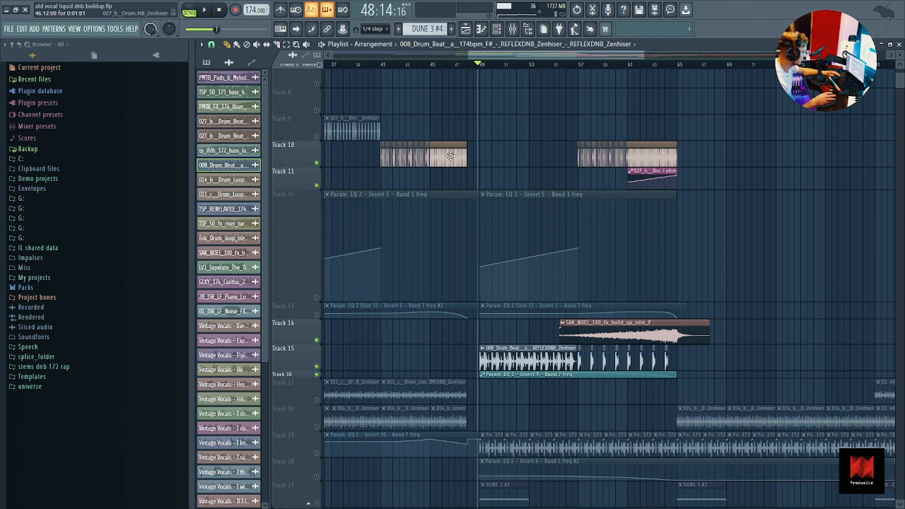
scroll(574, 146, "up", 3)
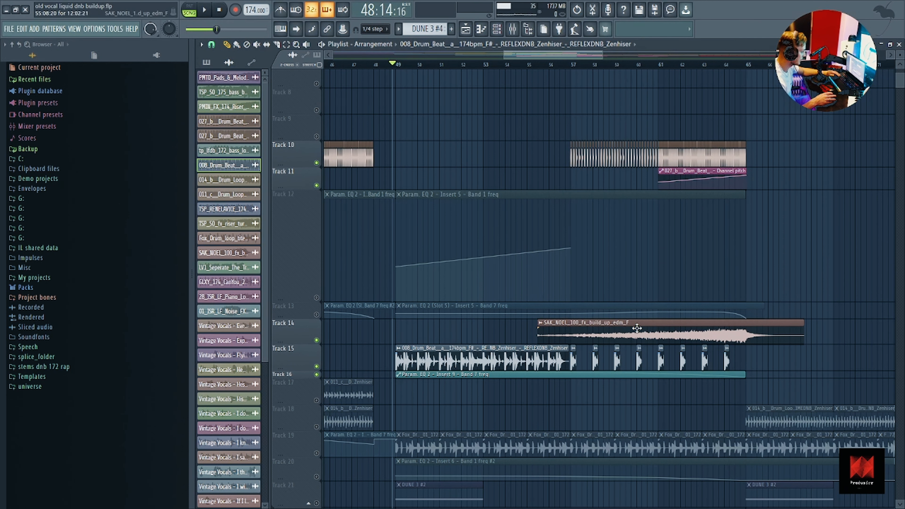
scroll(542, 240, "down", 5)
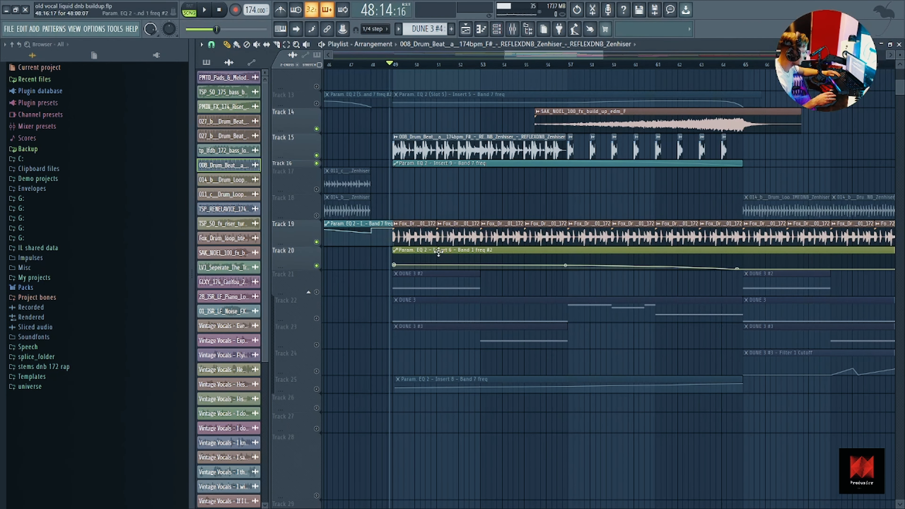
right_click(318, 242)
left_click(317, 266)
key("space")
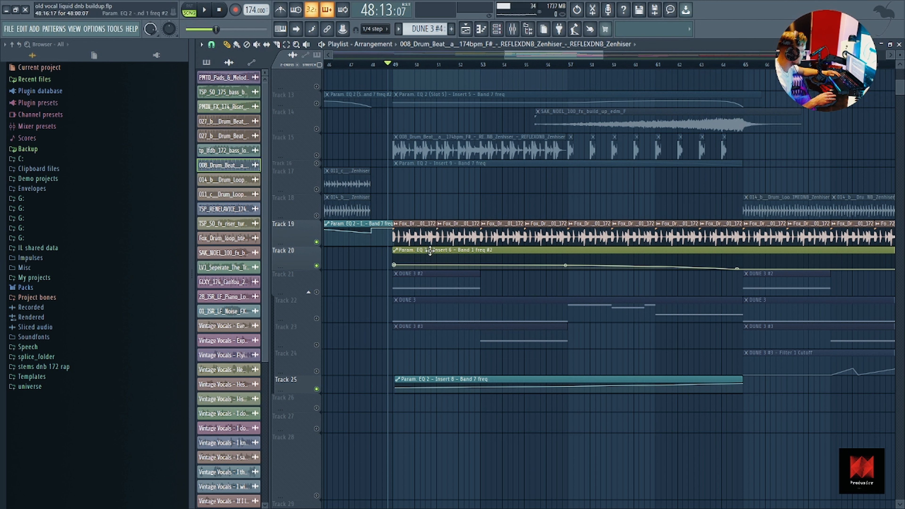
key("space")
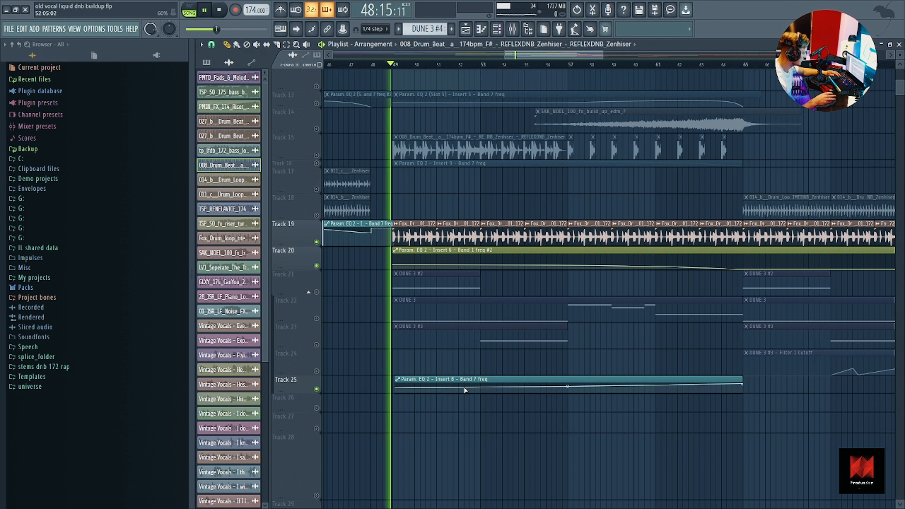
Step: Inspect the Fruity parametric EQ 2 in slot 5 of Insert 6 and compare it with the drum loop's automation in the playlist
key("F9")
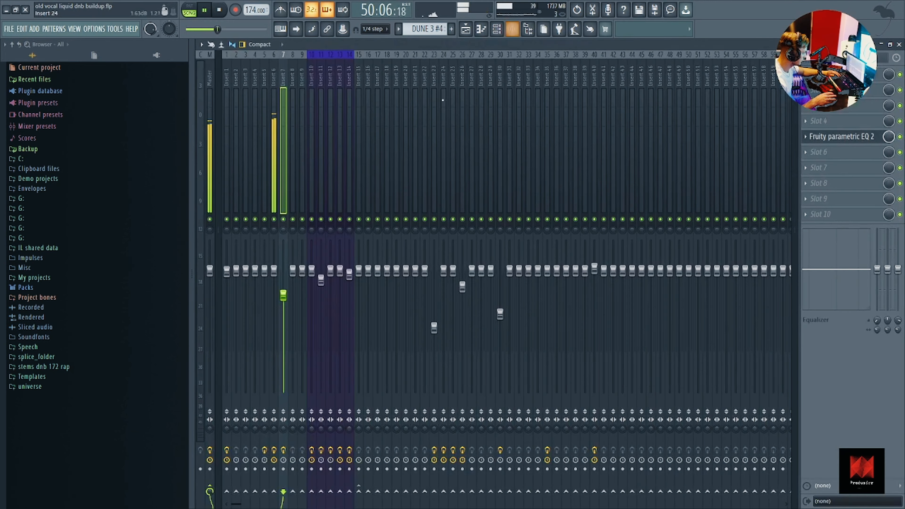
left_click(274, 123)
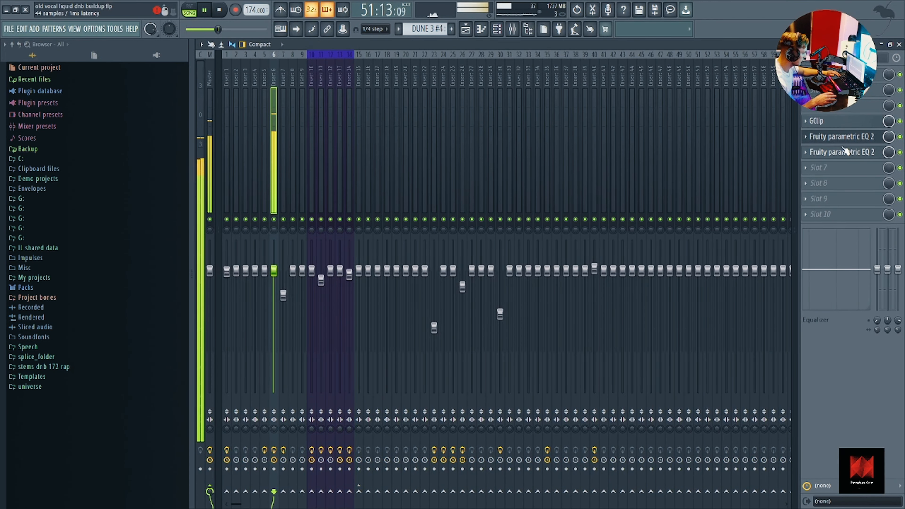
left_click(843, 138)
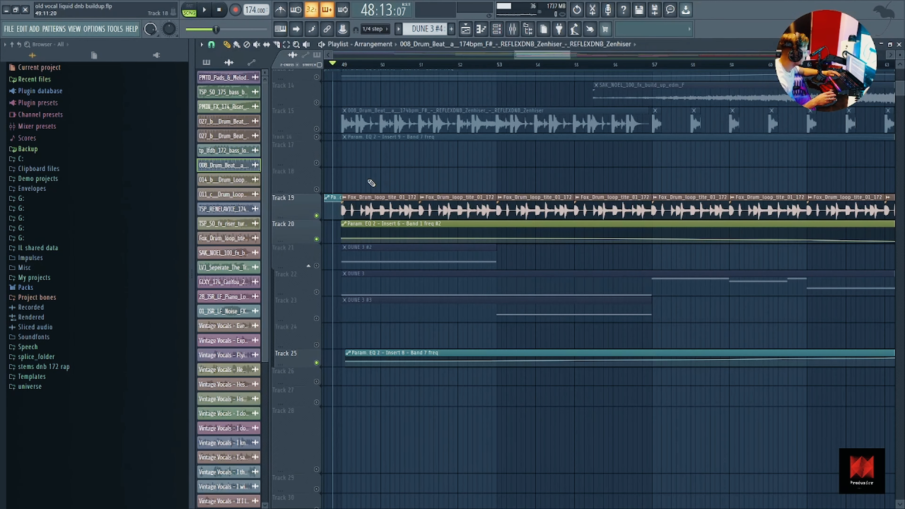
scroll(394, 173, "down", 4, "ctrl")
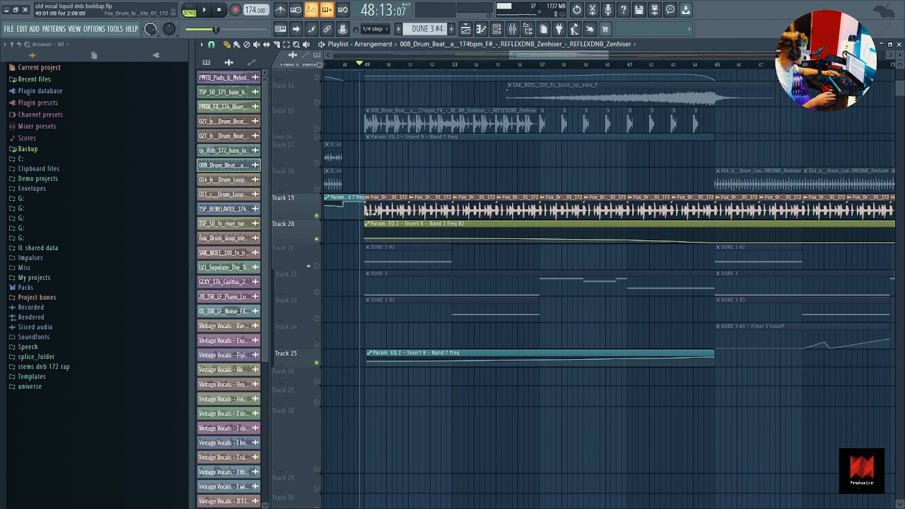
left_click(513, 30)
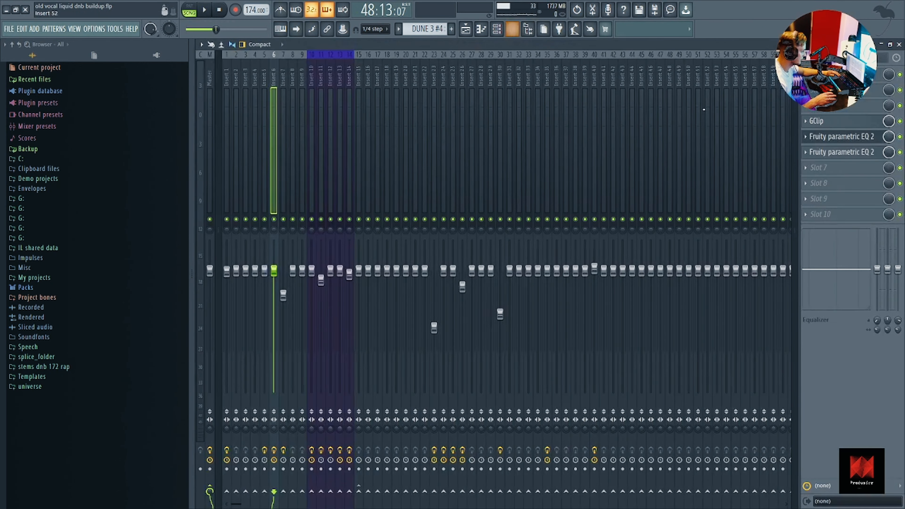
left_click(827, 142)
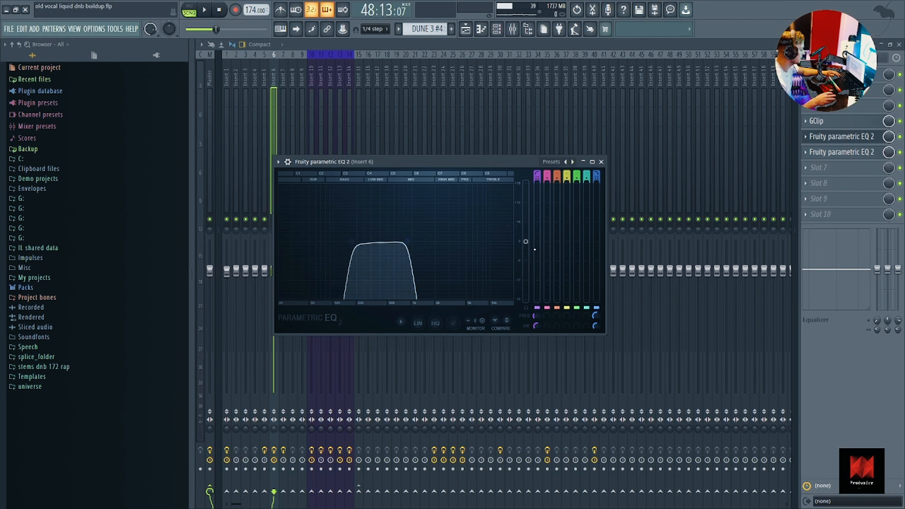
Step: Return to the playlist and play the combined drum layers on Tracks 10 to 20 from bar 49 to the end of the buildup
key("F5")
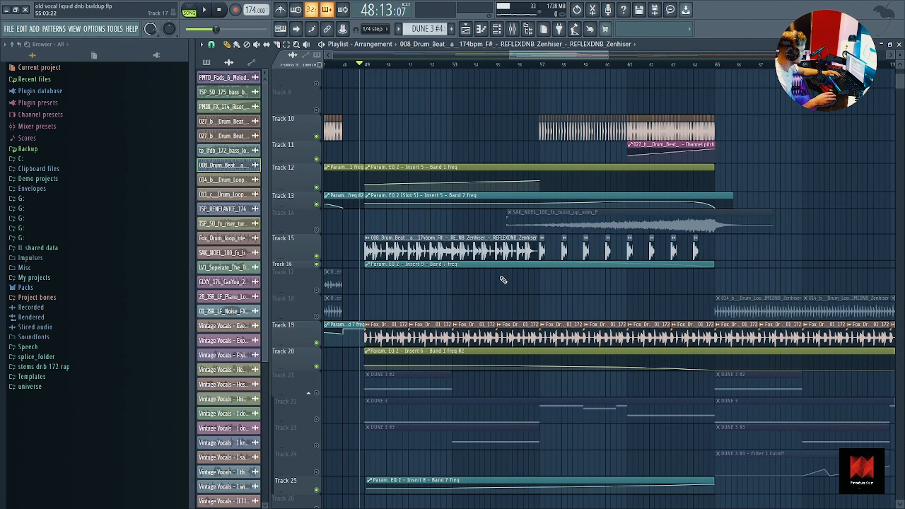
key("space")
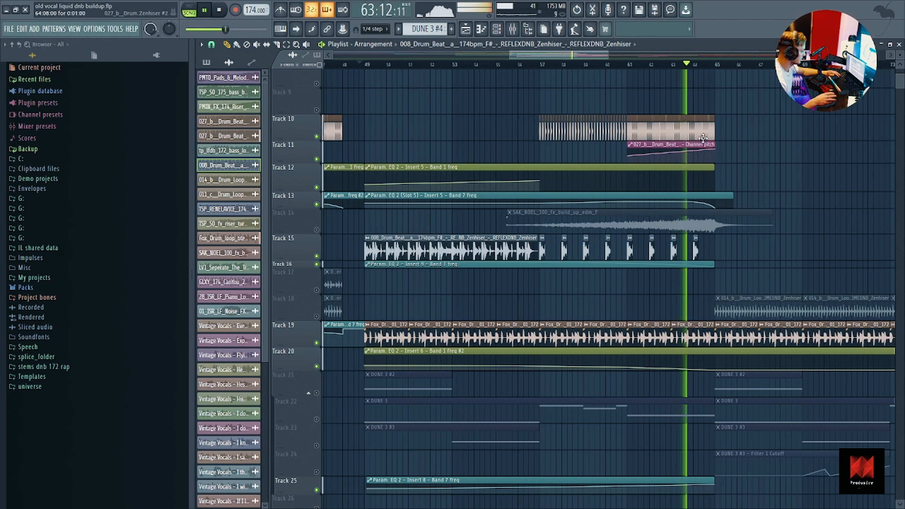
key("space")
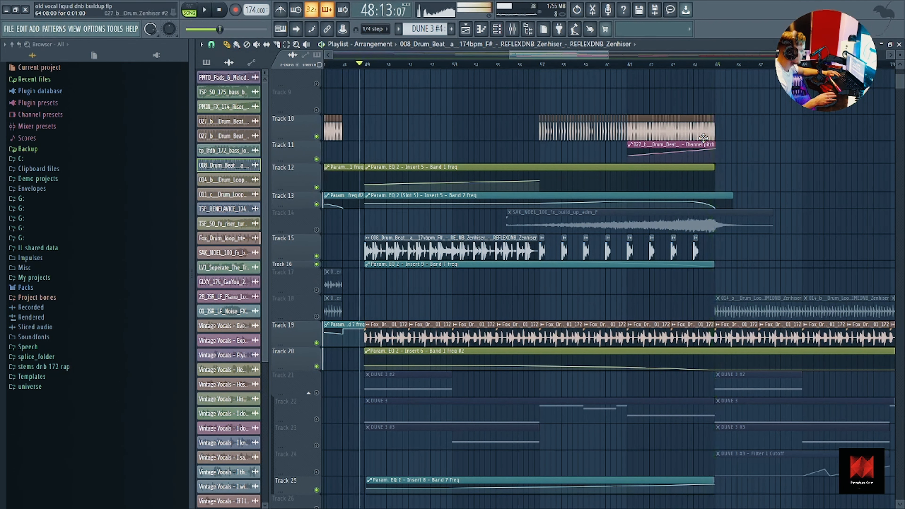
Step: Inspect the CRUNCHDNB #2 drum clip's channel settings at bar 61, including its pitch automation options and pitch range
scroll(694, 134, "up", 4)
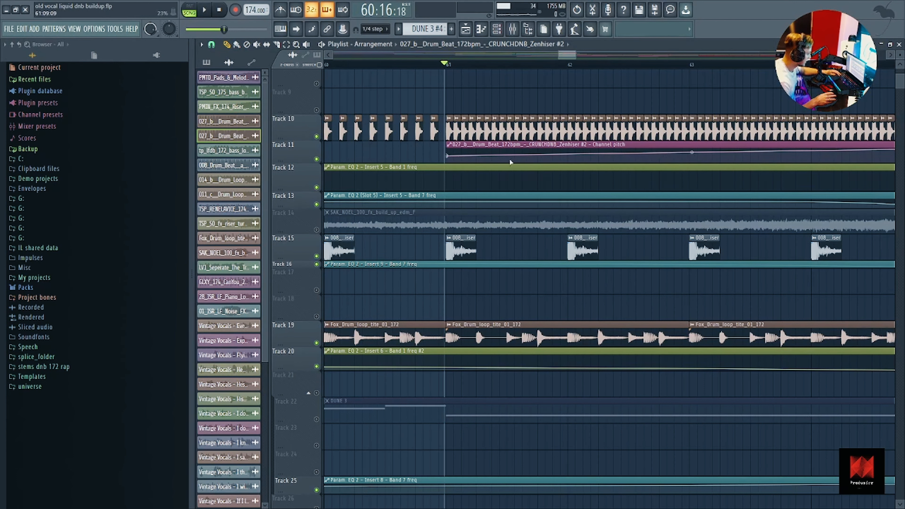
double_click(503, 129)
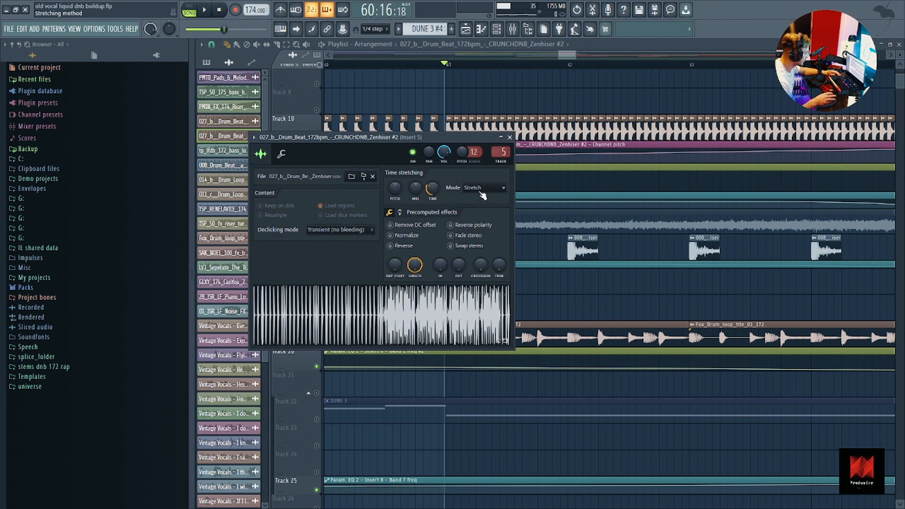
right_click(463, 157)
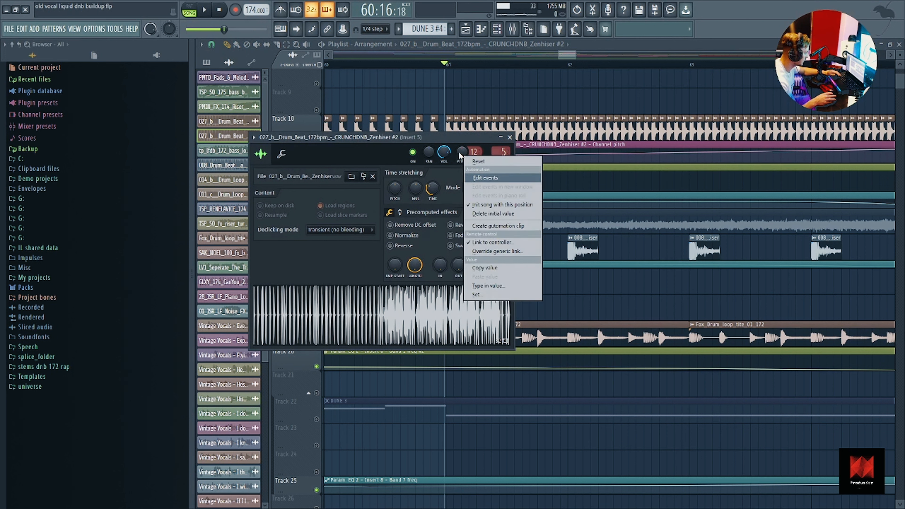
left_click(460, 153)
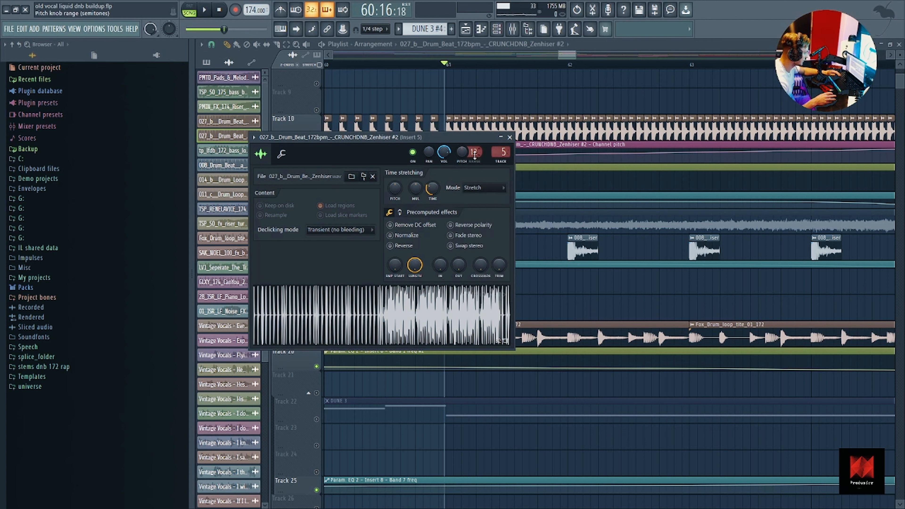
left_click(510, 137)
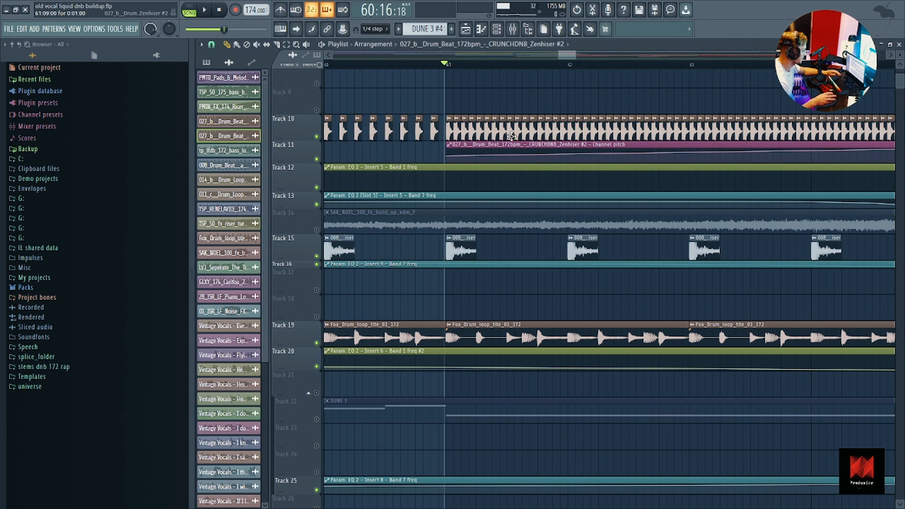
Step: Isolate Tracks 10 and 11, play the chopped drums with their channel pitch automation from bar 61, and stop playback
scroll(541, 151, "down", 5, "ctrl")
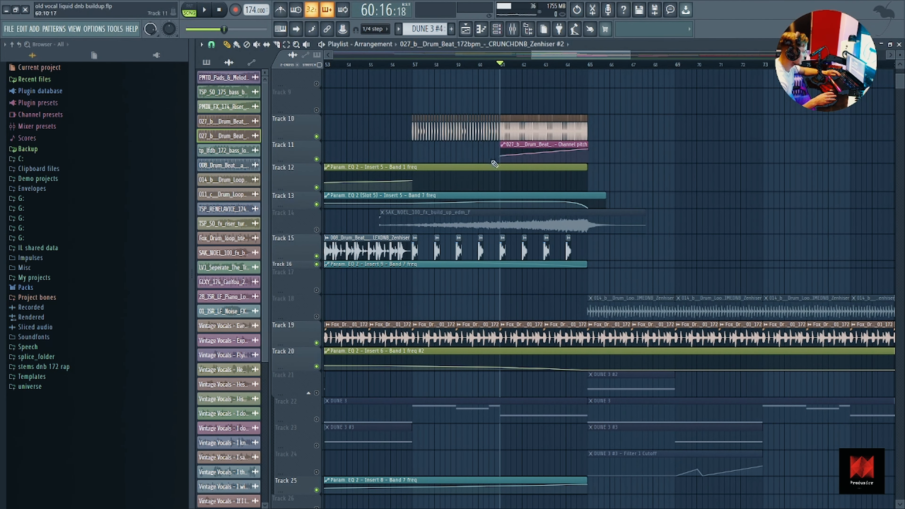
scroll(494, 163, "up", 2)
right_click(316, 137)
left_click(316, 159)
key("space")
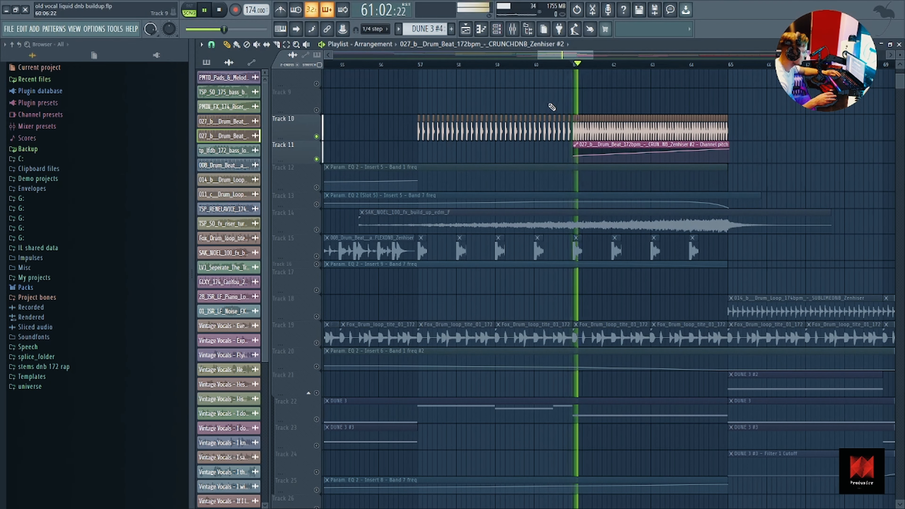
left_click(316, 136)
key("space")
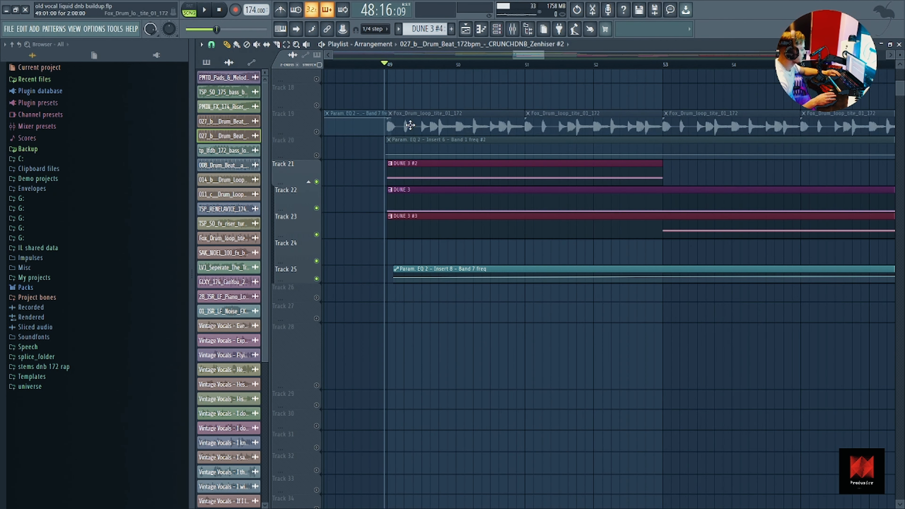
Step: Solo Track 21, play the DUNE 3 #2 pattern from bar 49, and open its notes in the piano roll with playback stopped
scroll(418, 193, "down", 4)
scroll(463, 190, "up", 2)
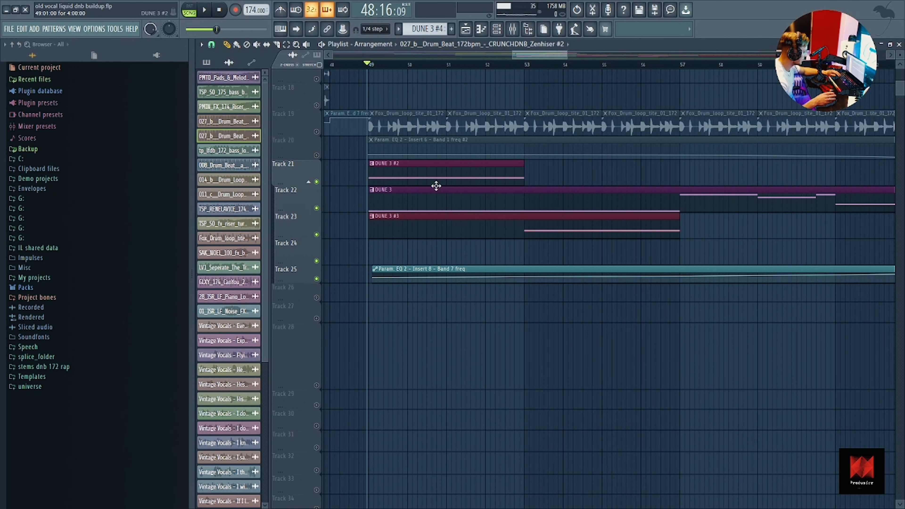
right_click(316, 182)
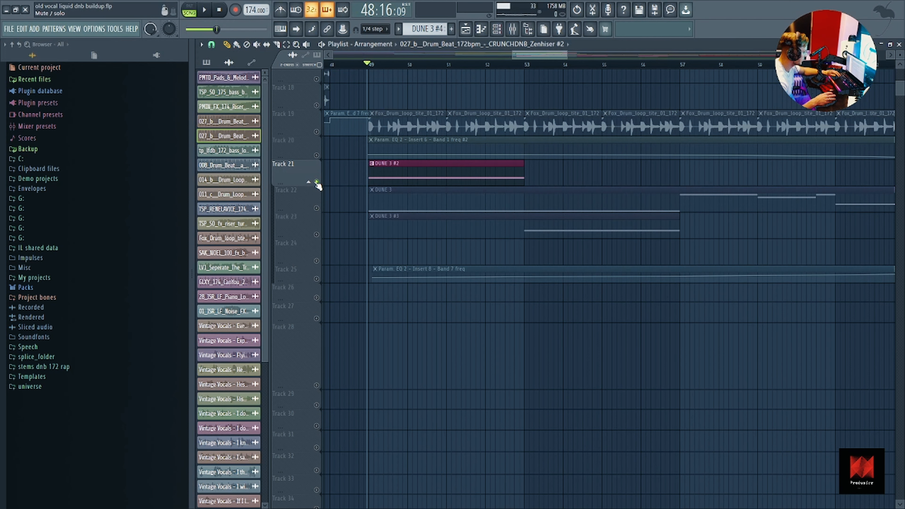
key("space")
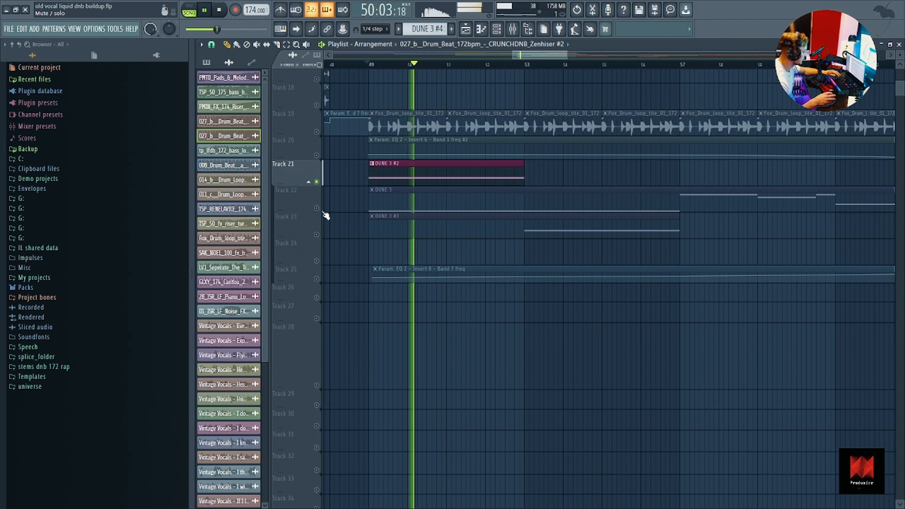
double_click(424, 184)
key("space")
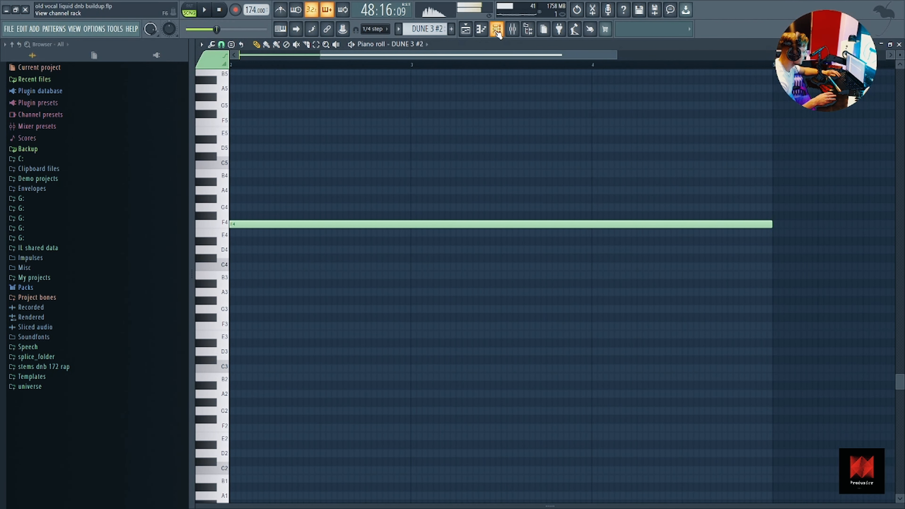
Step: Open the DUNE 3 #2 synth, examine its patch and settings, and close it
key("F6")
left_click(294, 122)
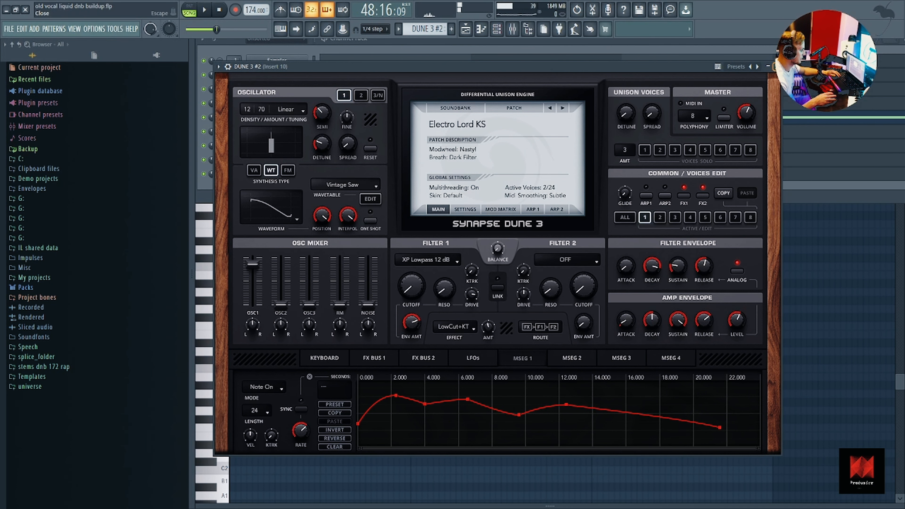
left_click(775, 67)
Step: Play the isolated DUNE 3 pattern on Track 22 from bar 49 and again from bar 57, and open its notes in the piano roll
key("F5")
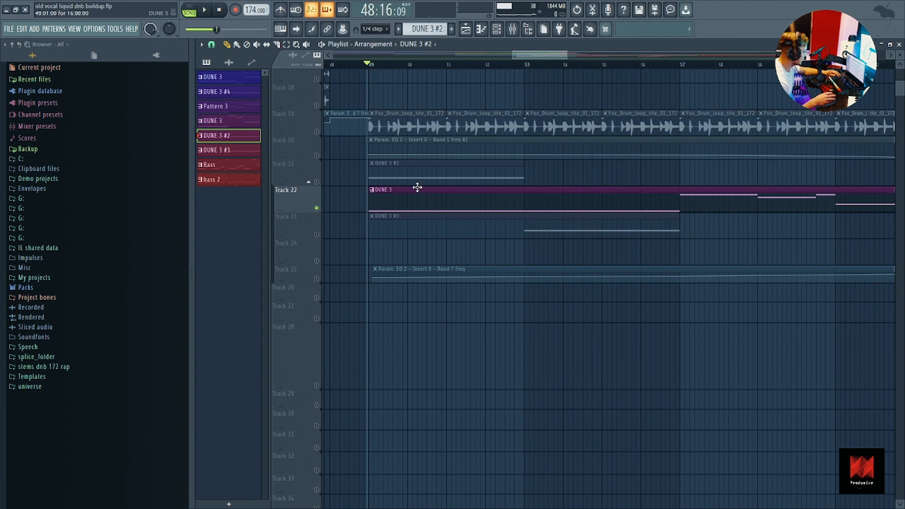
key("space")
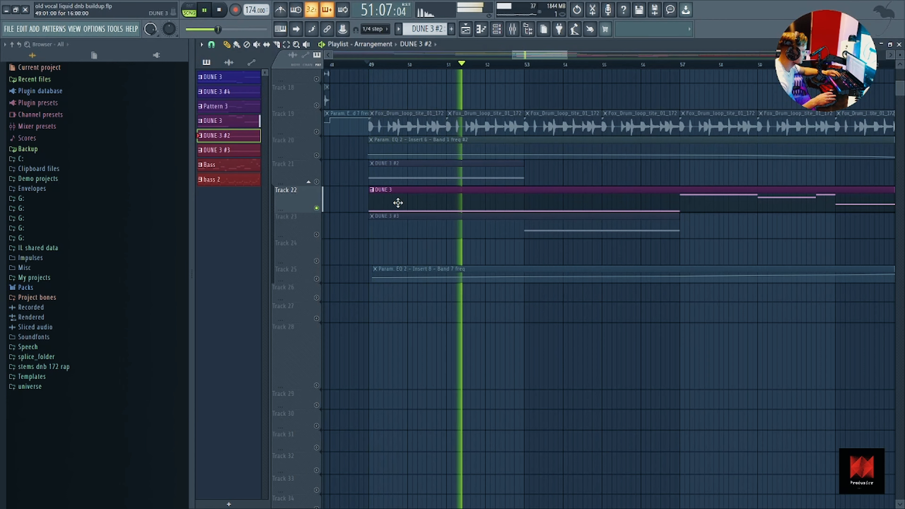
left_click(681, 65)
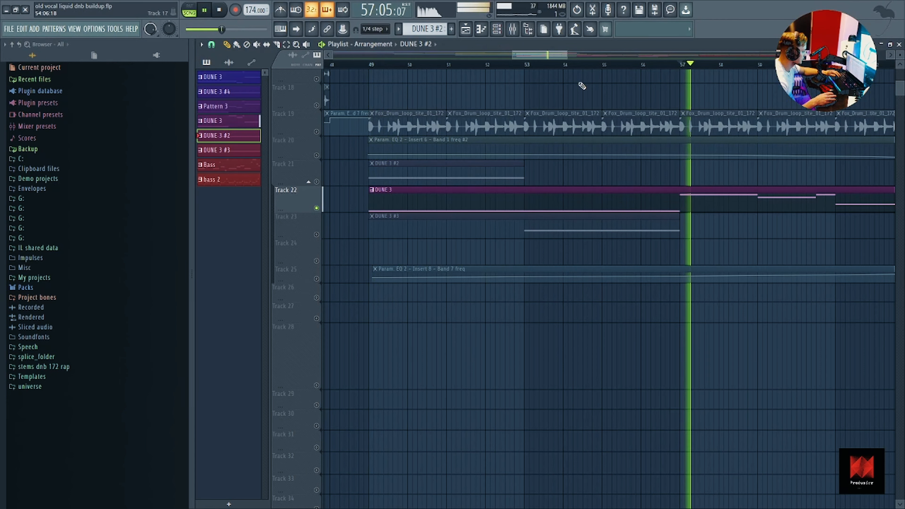
double_click(464, 205)
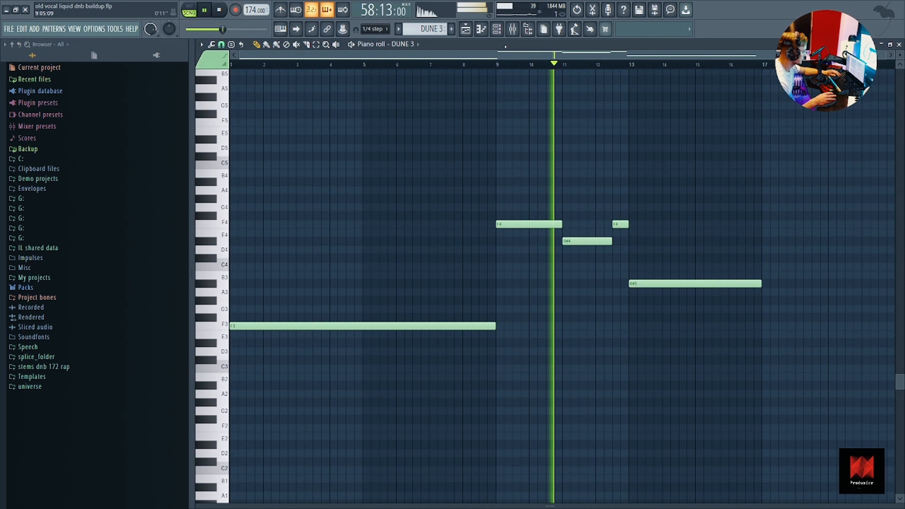
Step: Examine the DUNE 3 synth's patch during playback, close it, stop playback, and return to the playlist
left_click(497, 32)
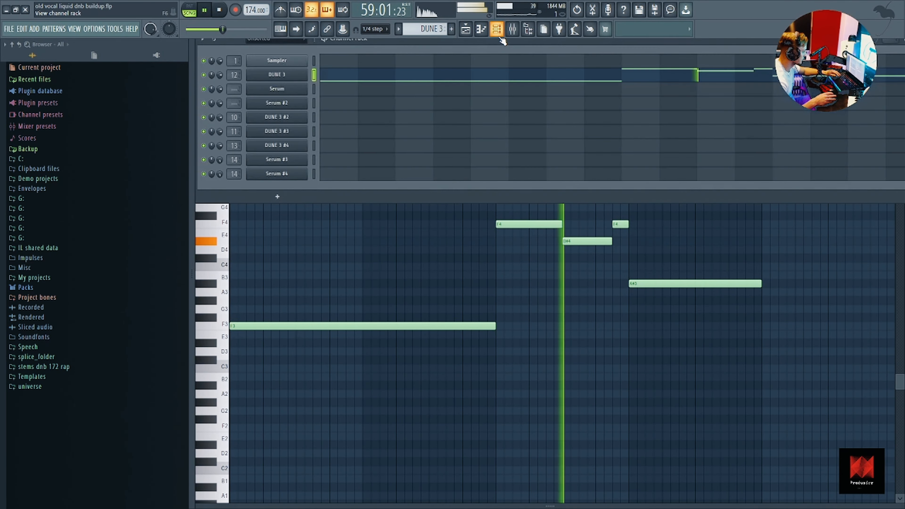
left_click(282, 76)
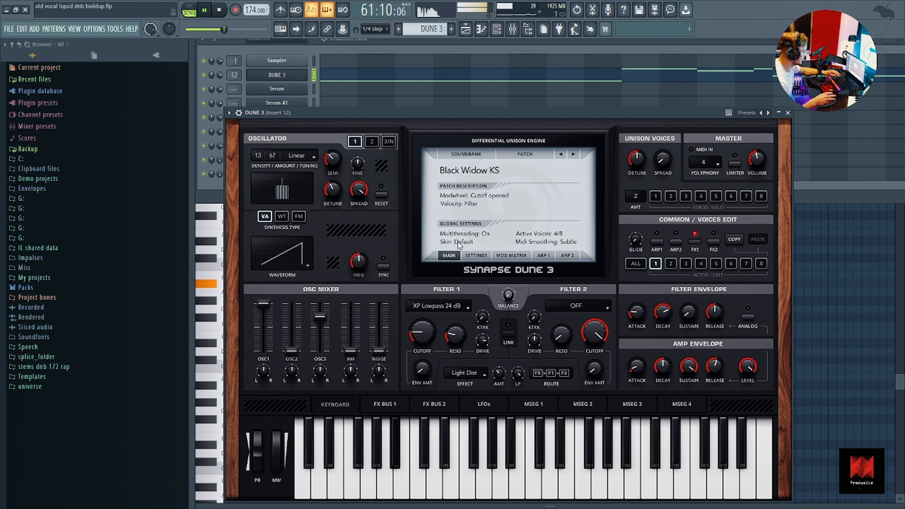
left_click(789, 112)
key("space")
key("F6")
left_click(467, 32)
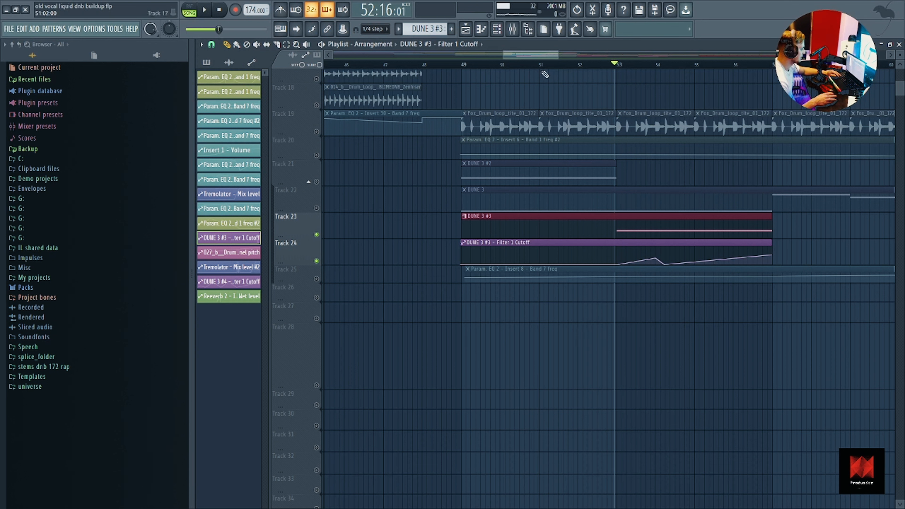
Step: Play the isolated DUNE 3 #3 pattern and its Filter 1 Cutoff automation on Tracks 23 and 24 from about bar 53
left_click(500, 32)
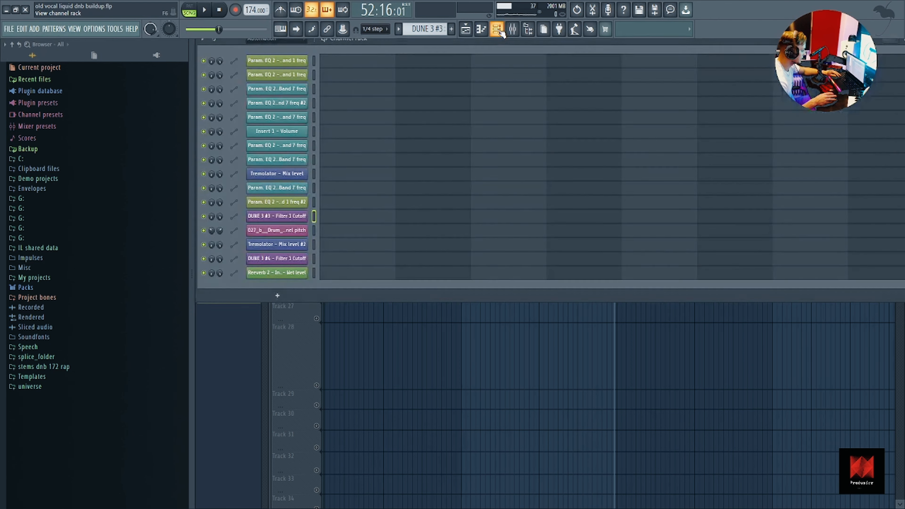
key("F6")
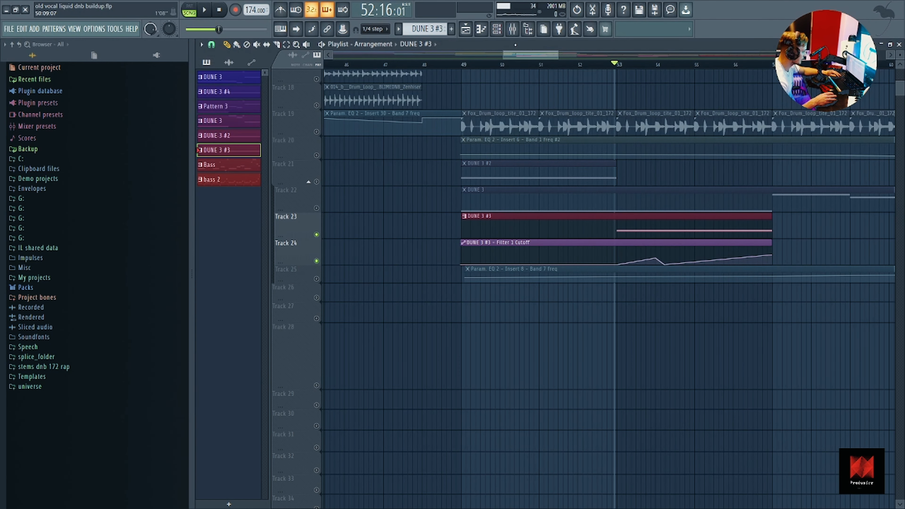
key("space")
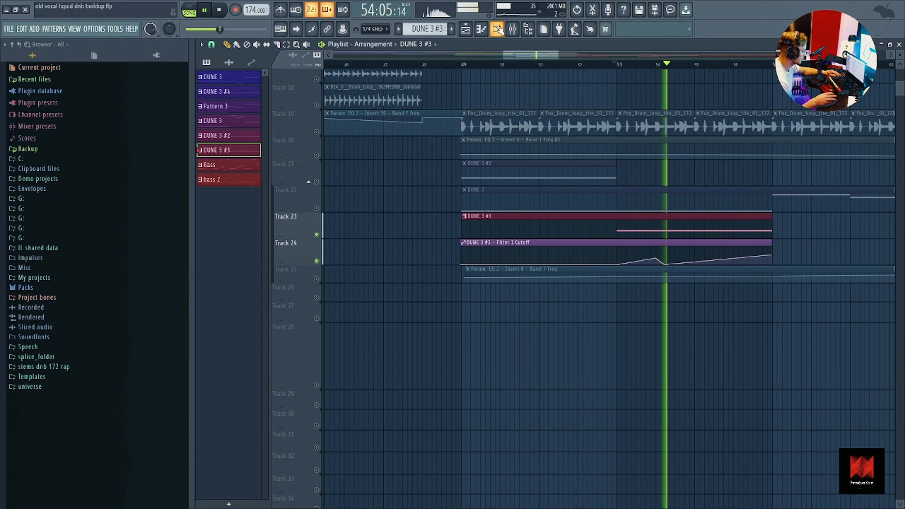
left_click(498, 29)
left_click(277, 40)
left_click(274, 49)
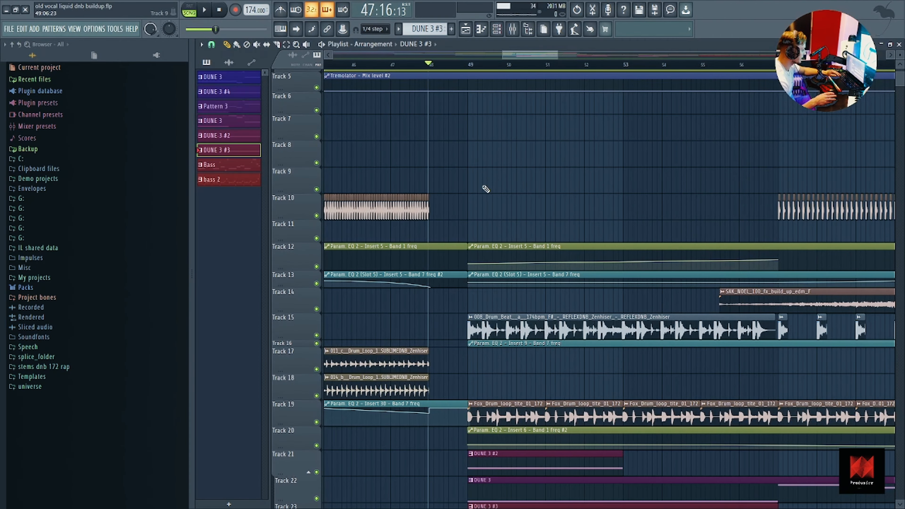
Step: Play the complete buildup with all tracks active from just before bar 48 to about bar 63, and stop playback
scroll(501, 217, "down", 5)
scroll(516, 224, "down", 4)
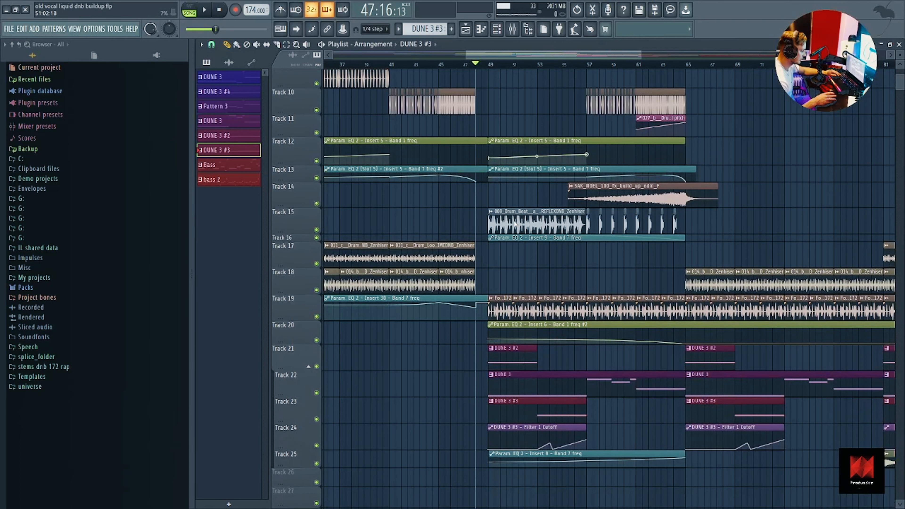
key("space")
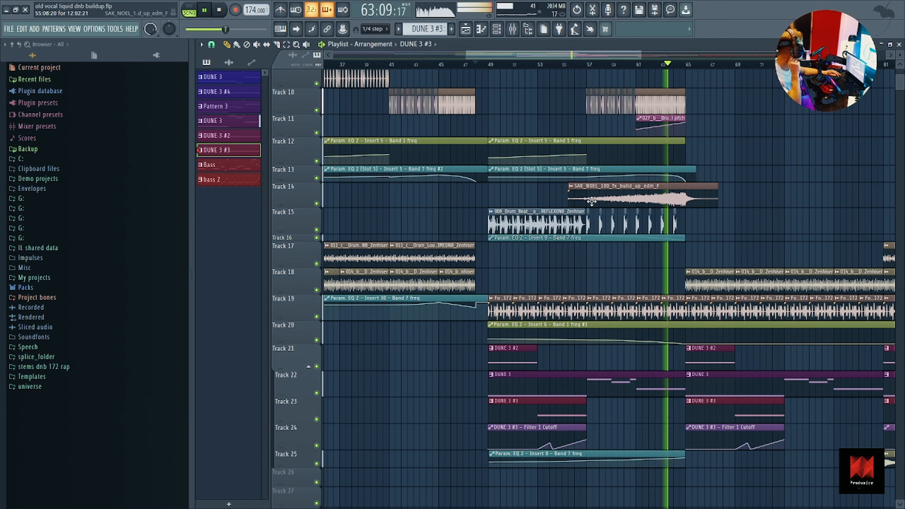
key("space")
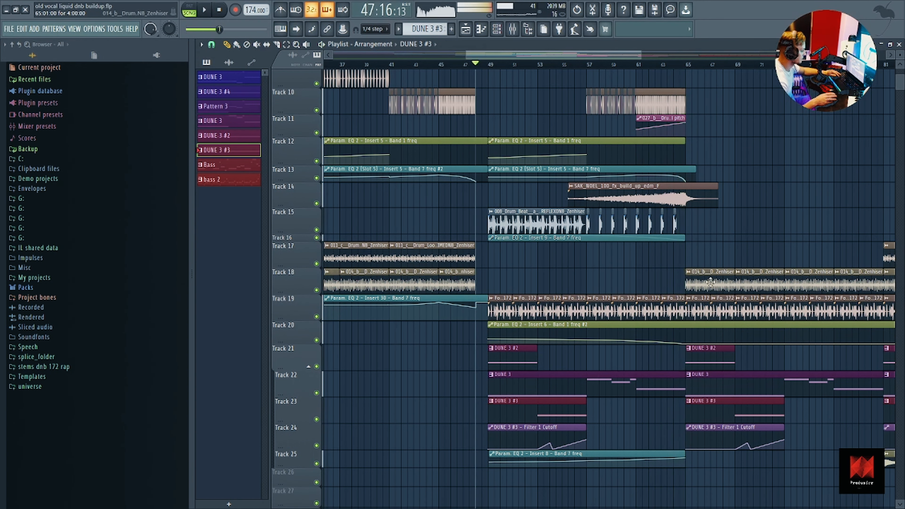
Step: Play the isolated drum loops on Tracks 18 and 19 from bar 65, enable Track 17, and continue from bar 81
scroll(729, 285, "down", 4, "ctrl")
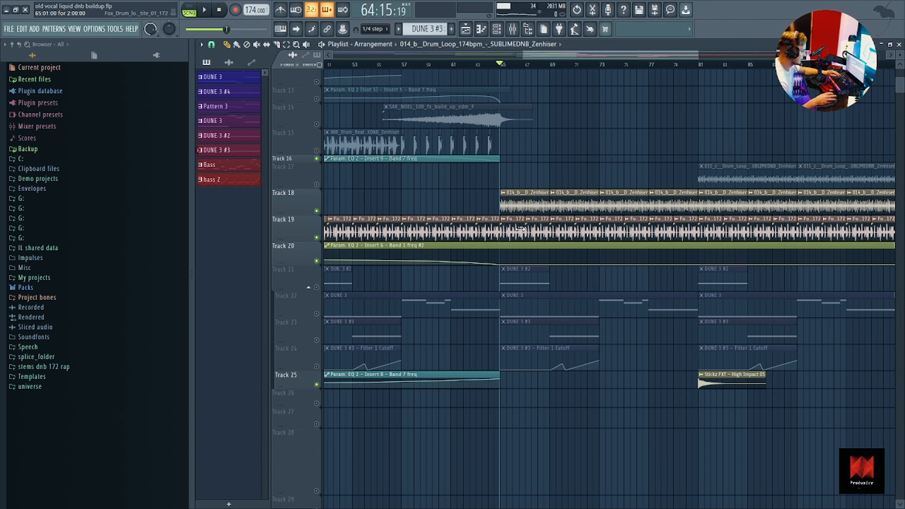
key("space")
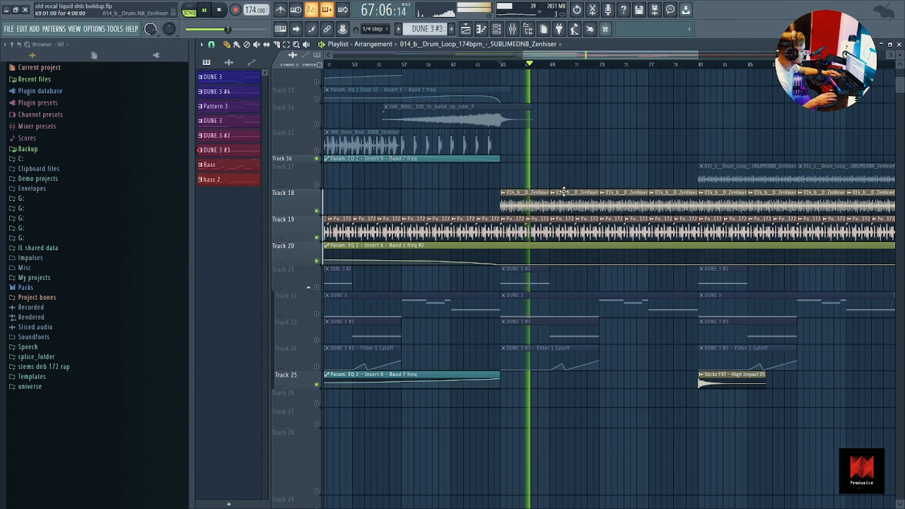
scroll(573, 185, "down", 2)
left_click(317, 185)
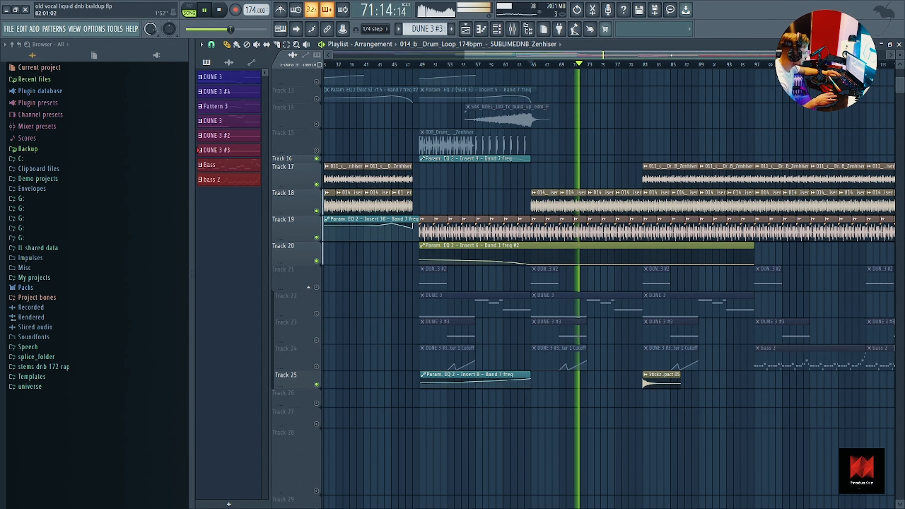
left_click(645, 69)
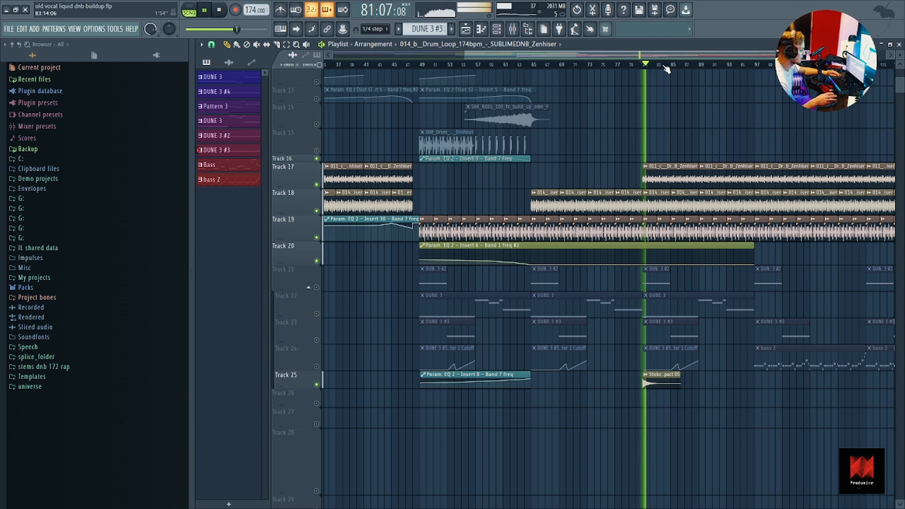
scroll(600, 252, "up", 1)
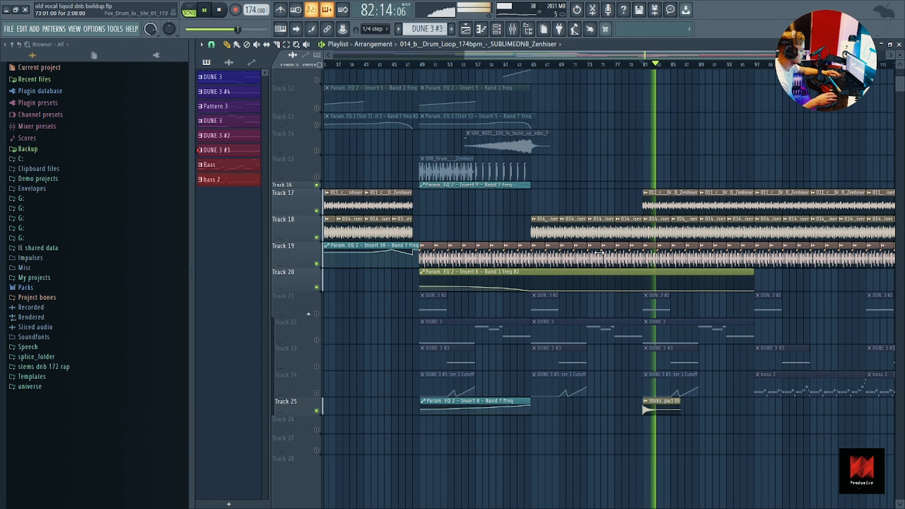
scroll(610, 272, "down", 2)
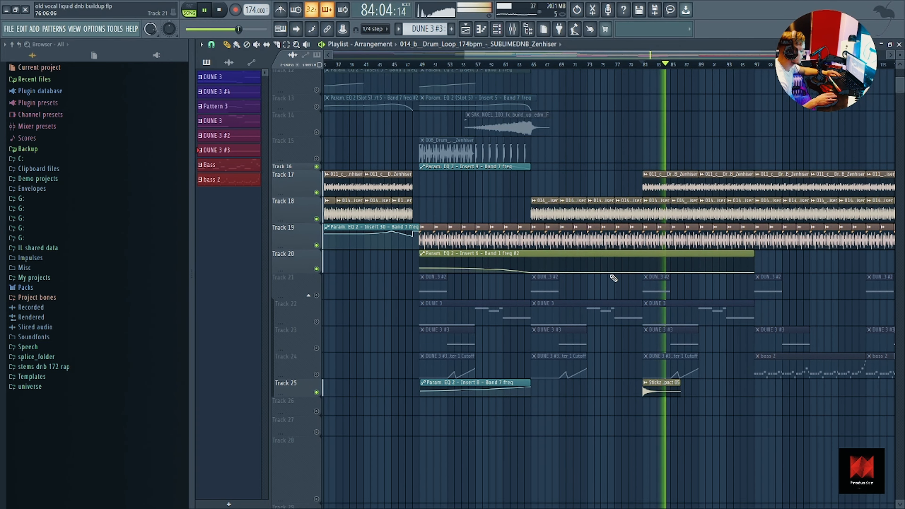
scroll(607, 277, "down", 2, "ctrl")
Step: Play the section from just before bar 65 with all tracks active, review its layers down to Track 25, and stop playback
scroll(608, 277, "up", 6)
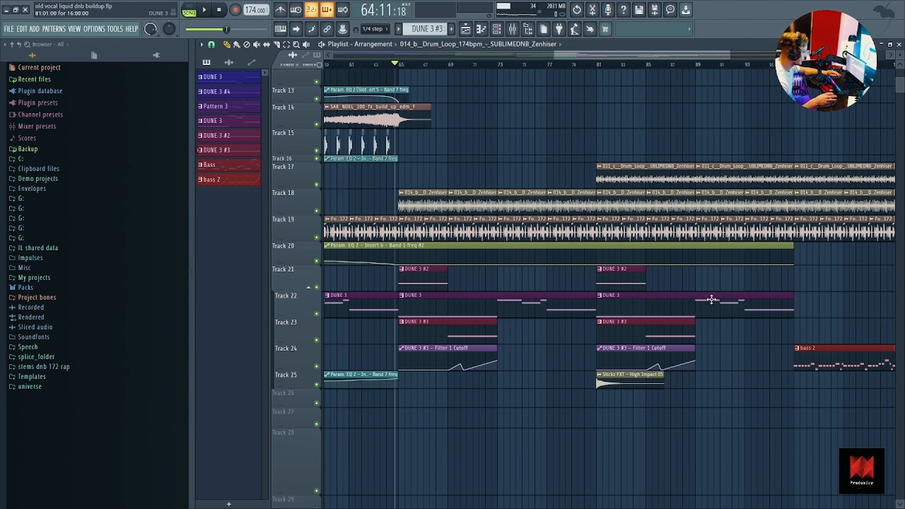
scroll(712, 300, "down", 3, "ctrl")
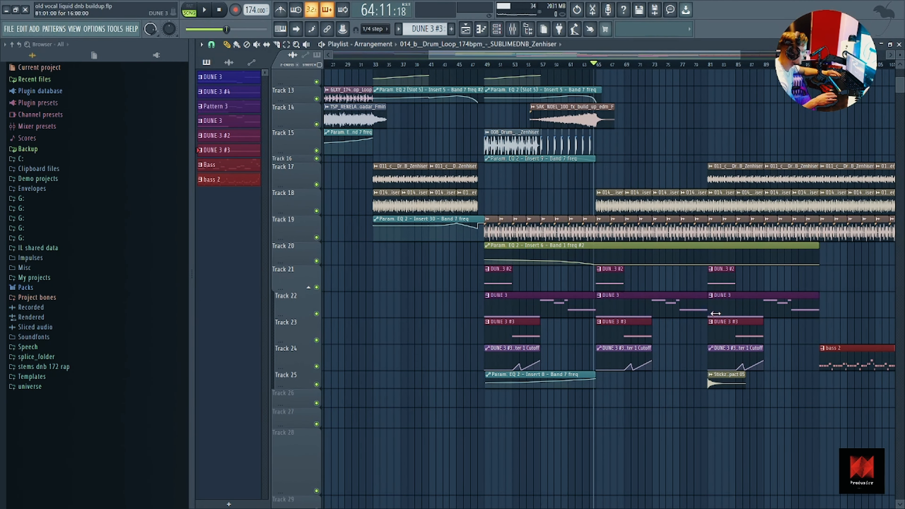
scroll(716, 313, "up", 3, "ctrl")
scroll(716, 313, "up", 6)
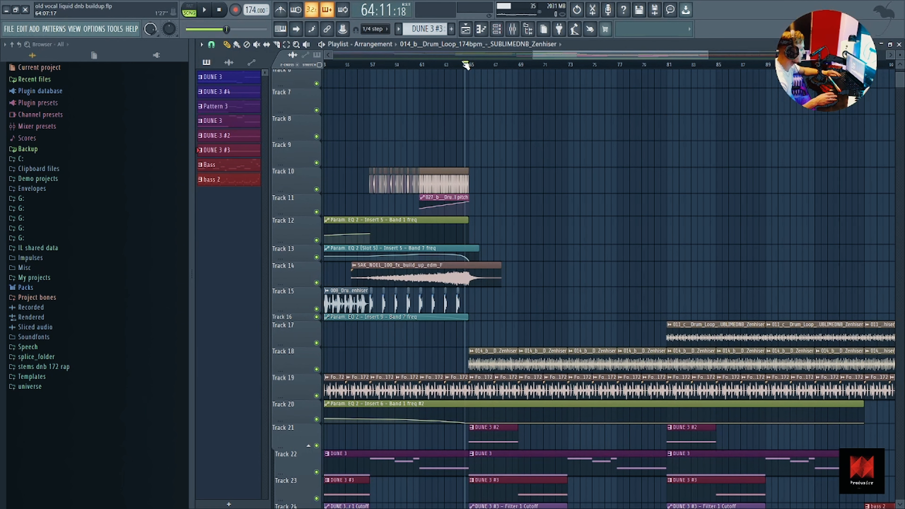
key("space")
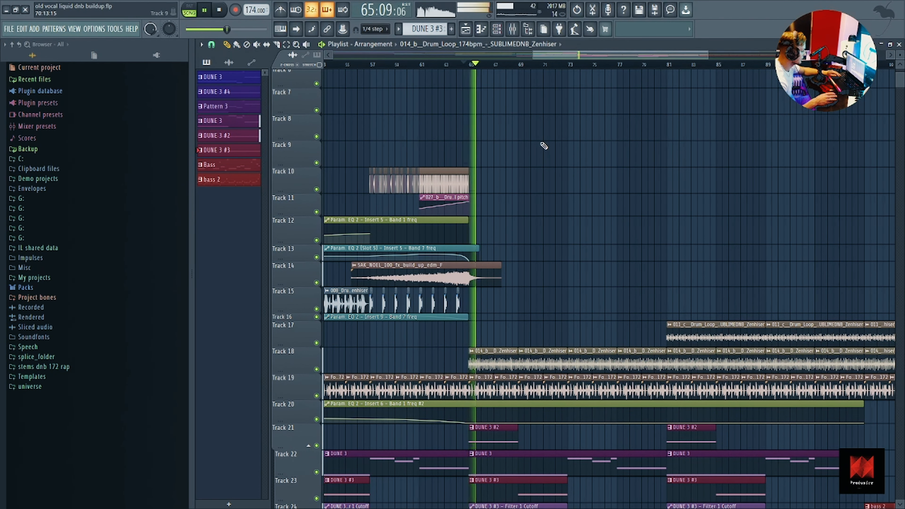
scroll(547, 174, "down", 3)
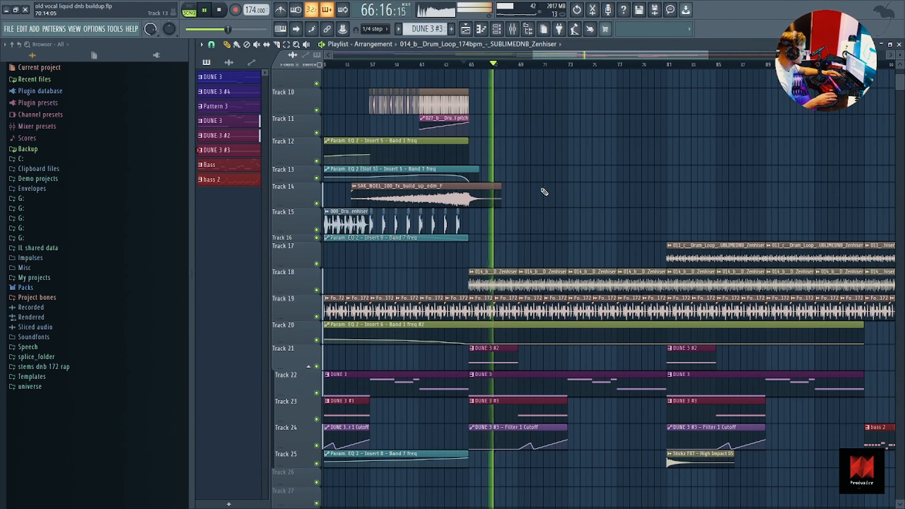
scroll(543, 192, "down", 1)
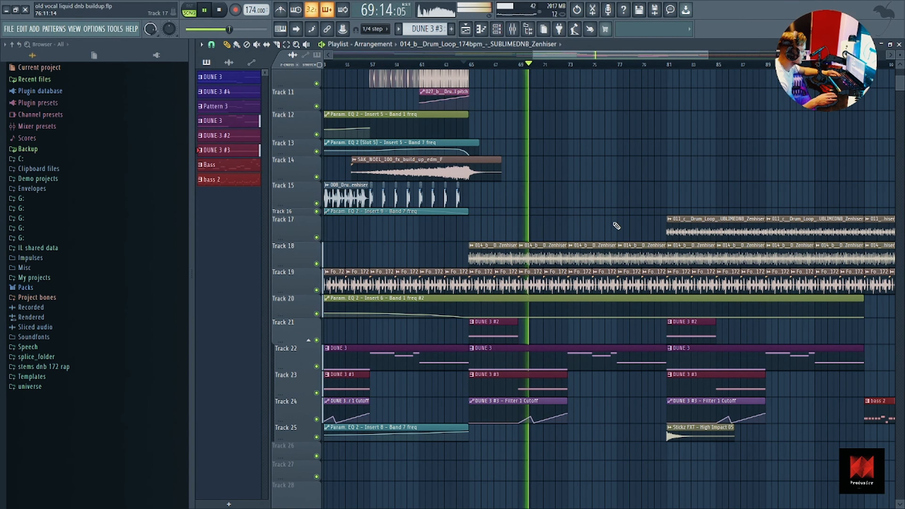
scroll(578, 330, "down", 3)
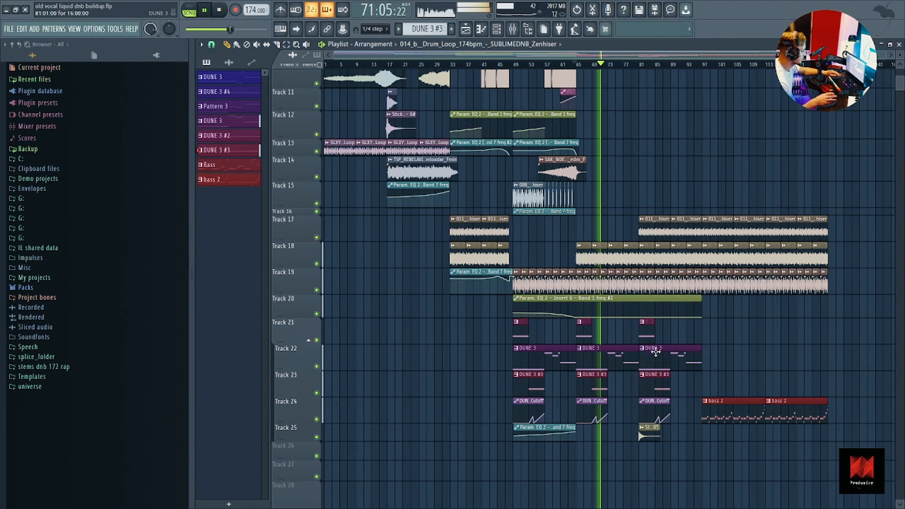
scroll(662, 326, "up", 5)
scroll(570, 153, "up", 2)
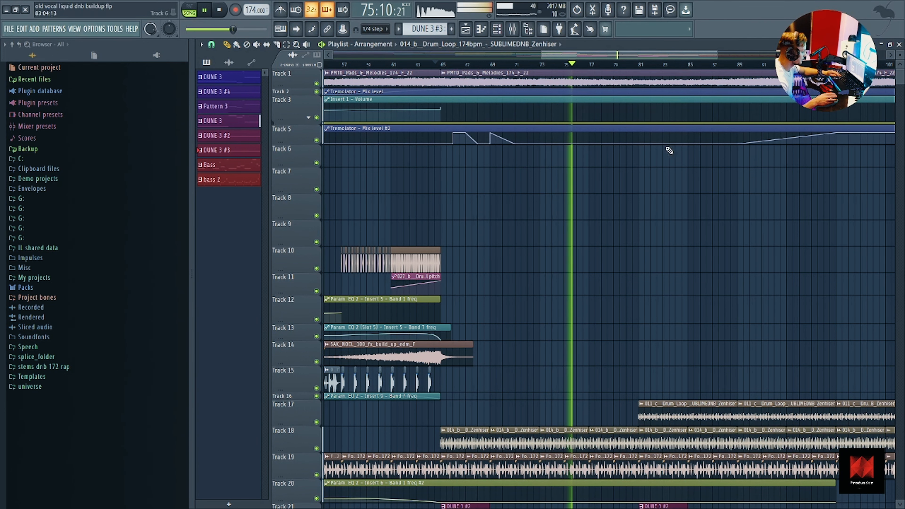
key("space")
Step: Play the Tremolator mix level automation on Track 5 twice from within bar 65, stopping after each pass
left_click(447, 66)
scroll(447, 66, "up", 3)
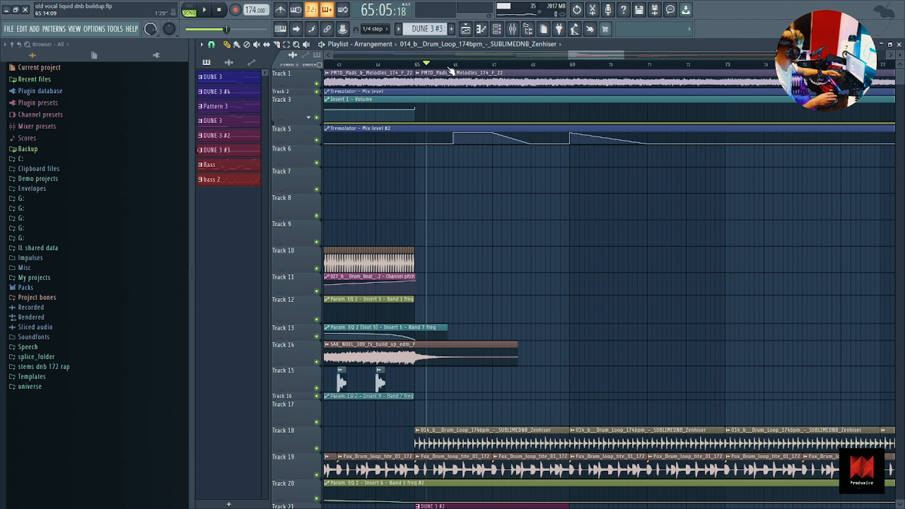
key("space")
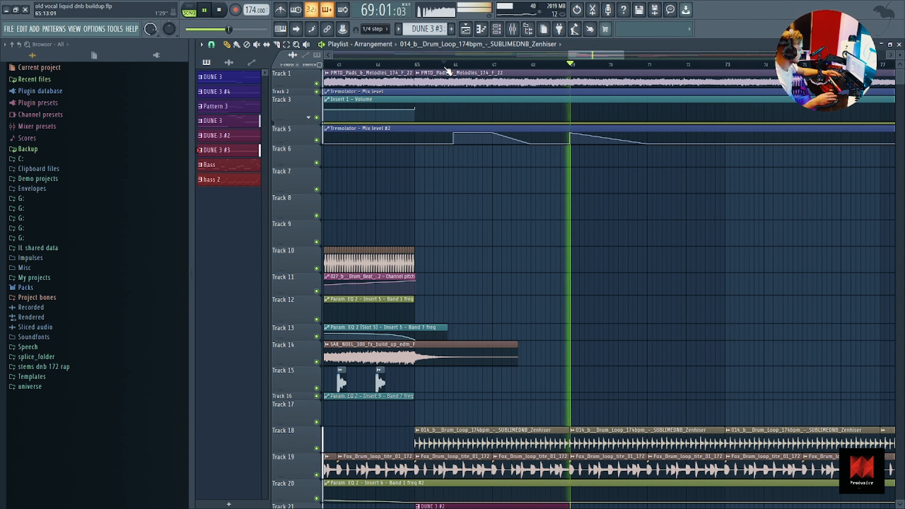
key("space")
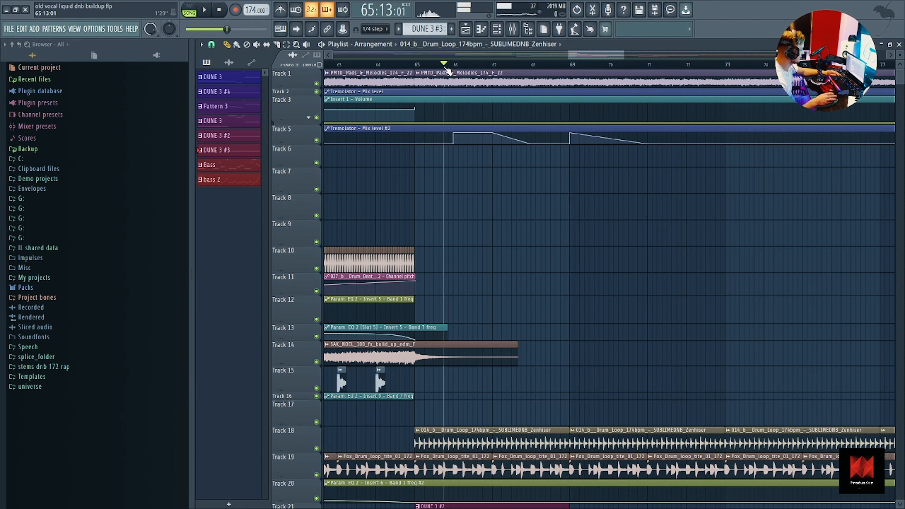
key("space")
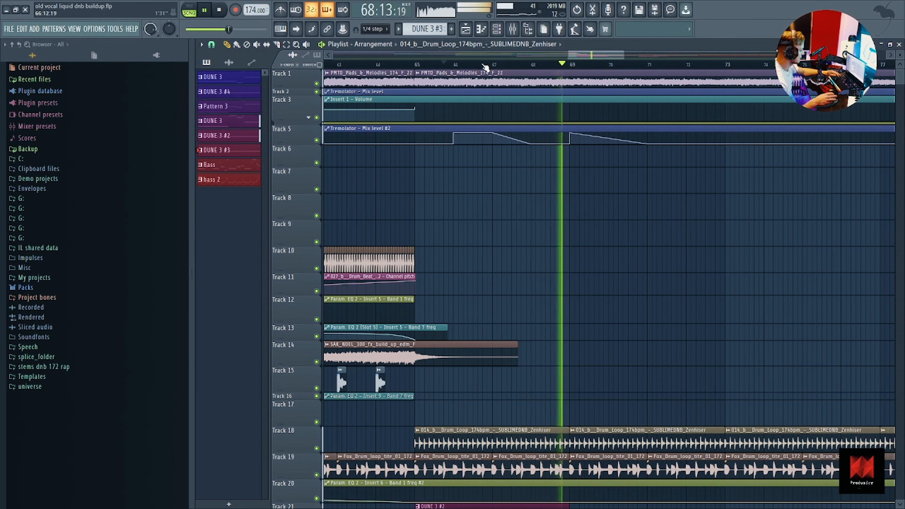
key("space")
scroll(534, 313, "down", 4)
scroll(529, 300, "down", 6)
scroll(737, 269, "down", 4)
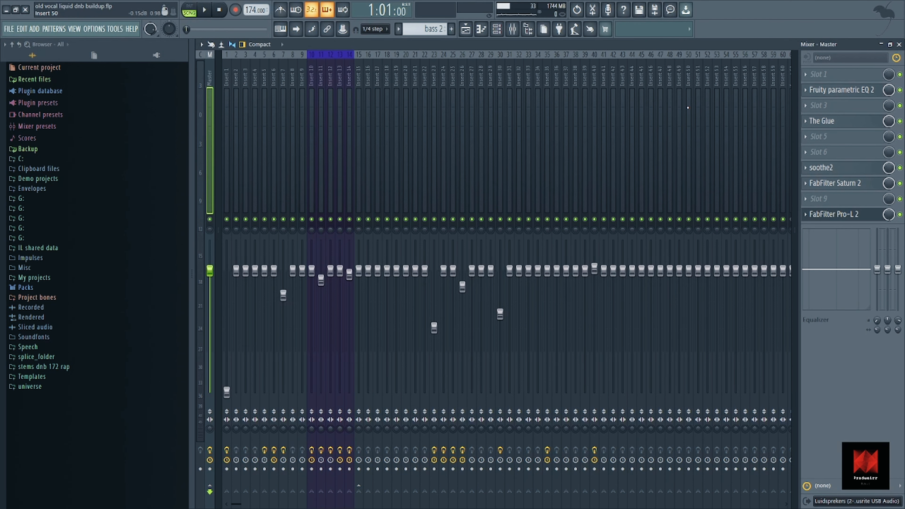
Step: Open the Master's Fruity parametric EQ 2, and load the "Mastering - transparent final master" preset in The Glue
left_click(844, 91)
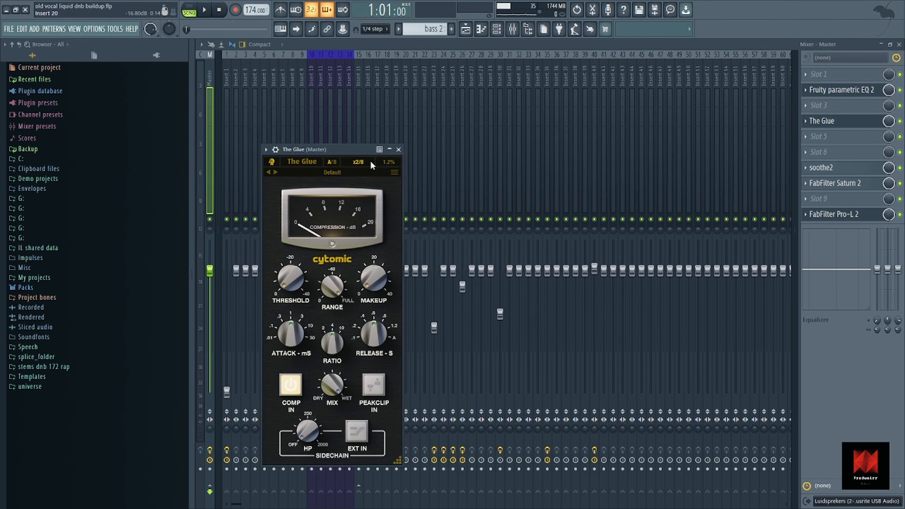
left_click(326, 172)
left_click(349, 191)
left_click(348, 190)
left_click(321, 173)
left_click(331, 203)
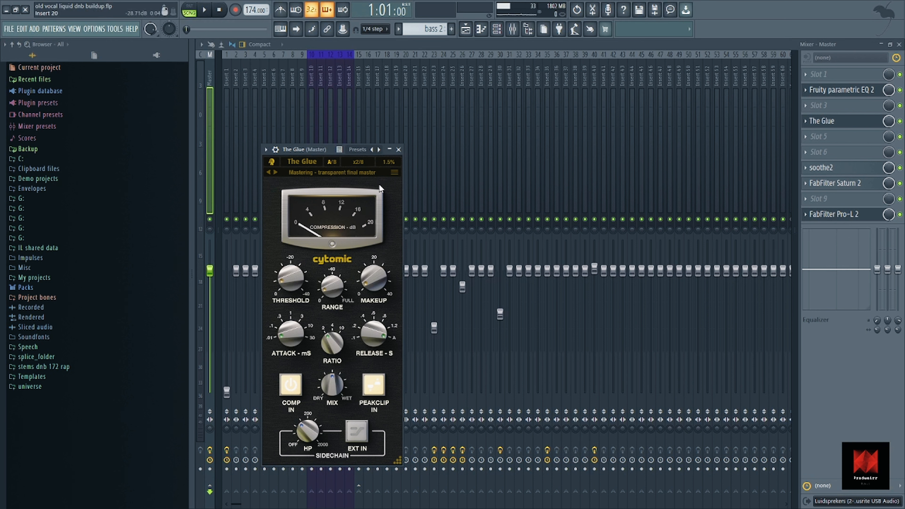
Step: Open soothe2 on the Master, turn on delta monitoring while the song plays from bar 31, and stop playback
left_click(822, 167)
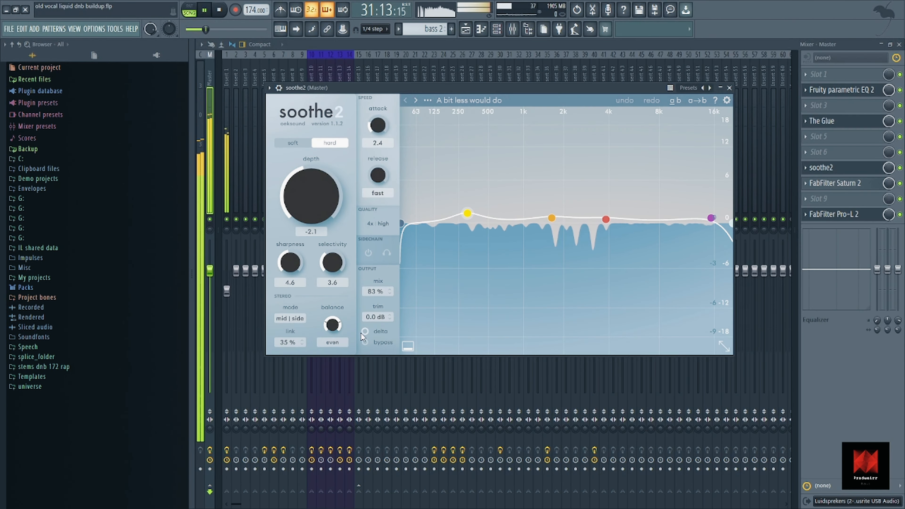
left_click(365, 331)
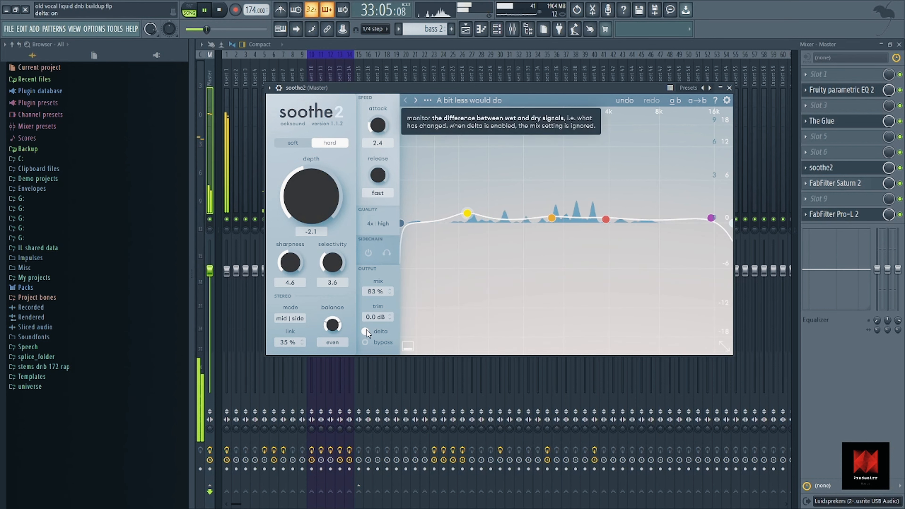
key("space")
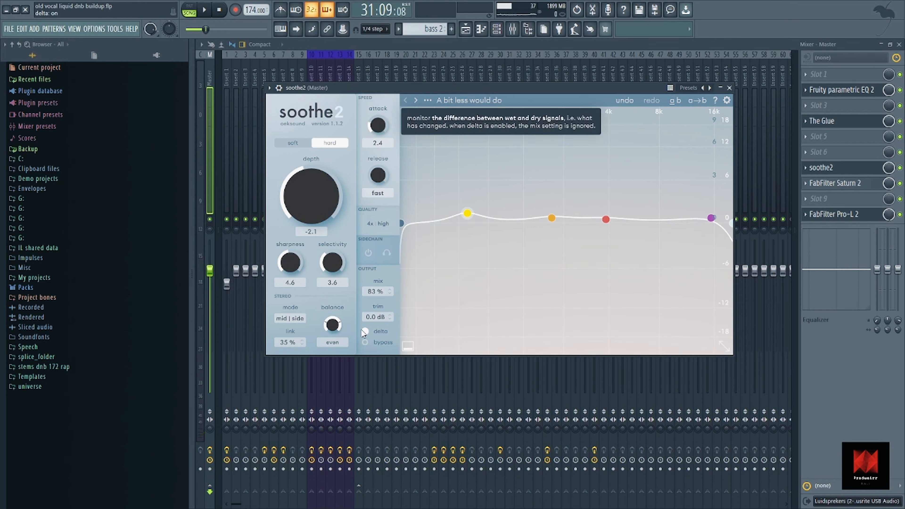